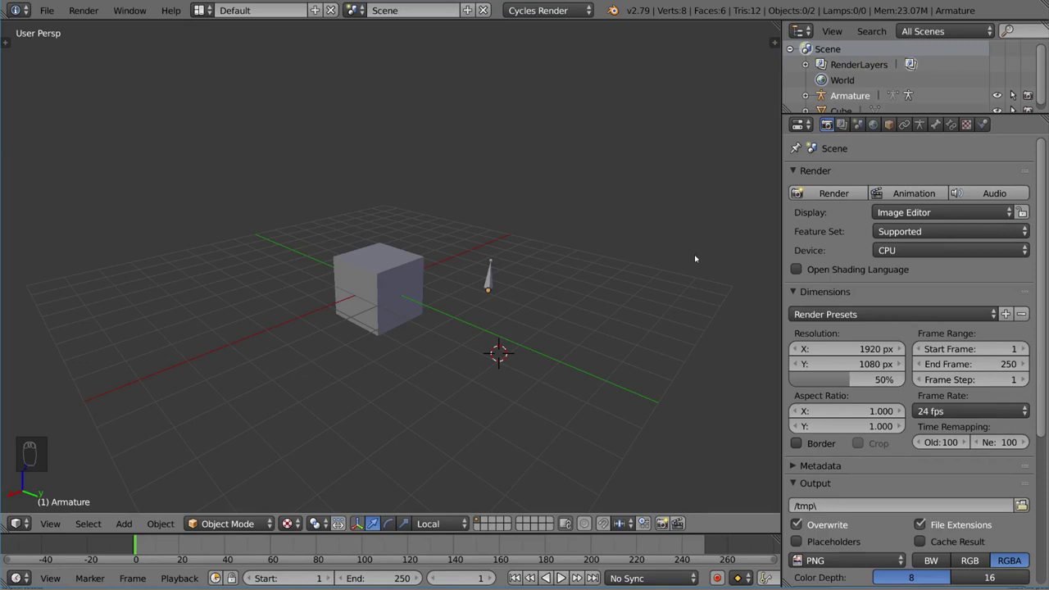
Select the armature beside the cube and switch it to Pose Mode.
{"action": "right_click", "coordinate": [491, 280]}
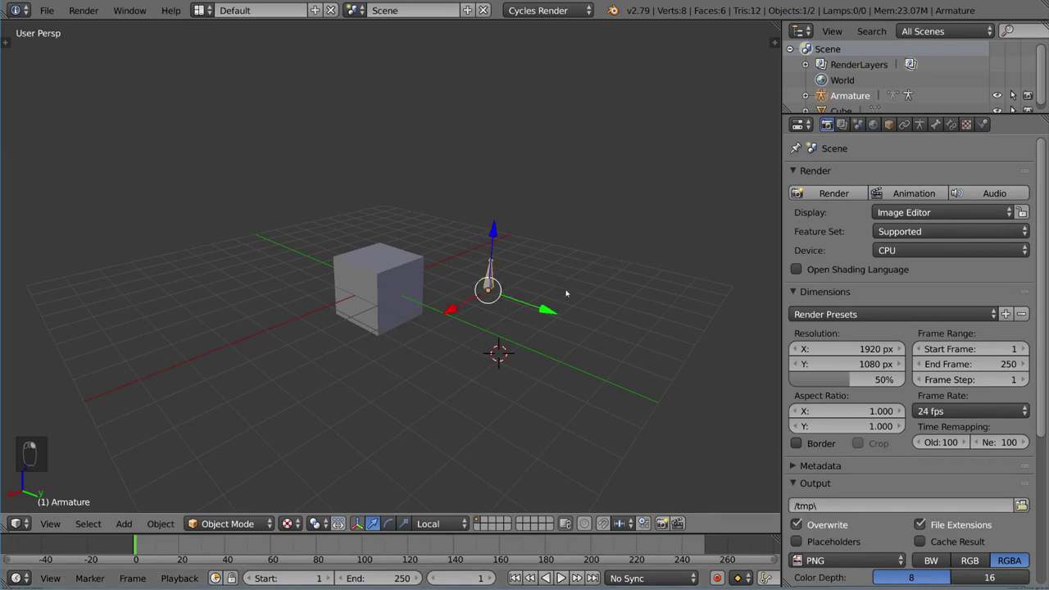
{"action": "scroll", "coordinate": [564, 273], "scroll_direction": "up", "scroll_amount": 3}
{"action": "key", "text": "ctrl+Tab"}
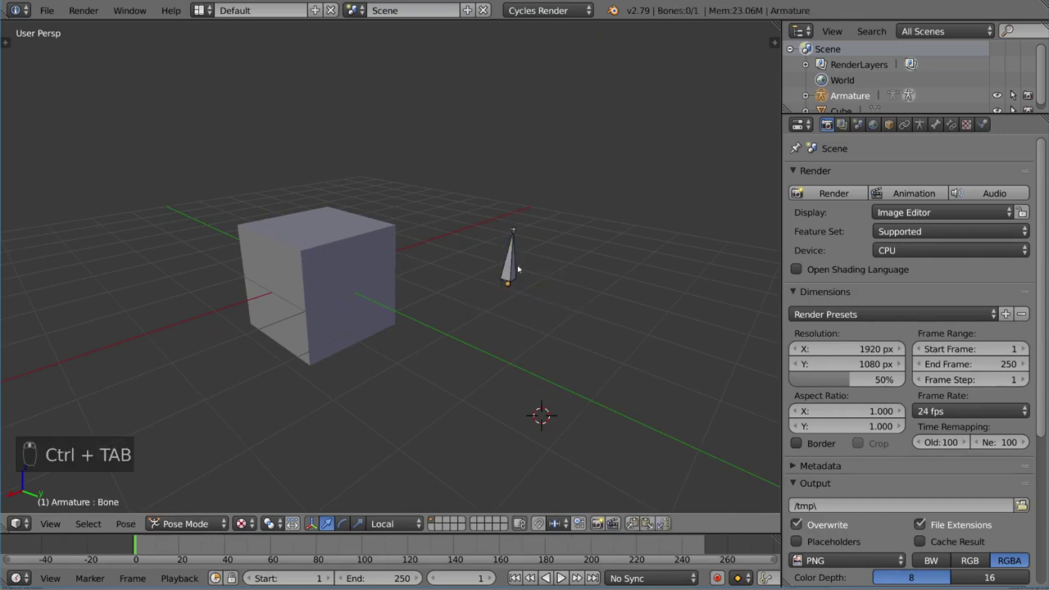
Add a Damped Track constraint to the bone with the cube as its target.
{"action": "left_click", "coordinate": [952, 124]}
{"action": "left_click", "coordinate": [886, 179]}
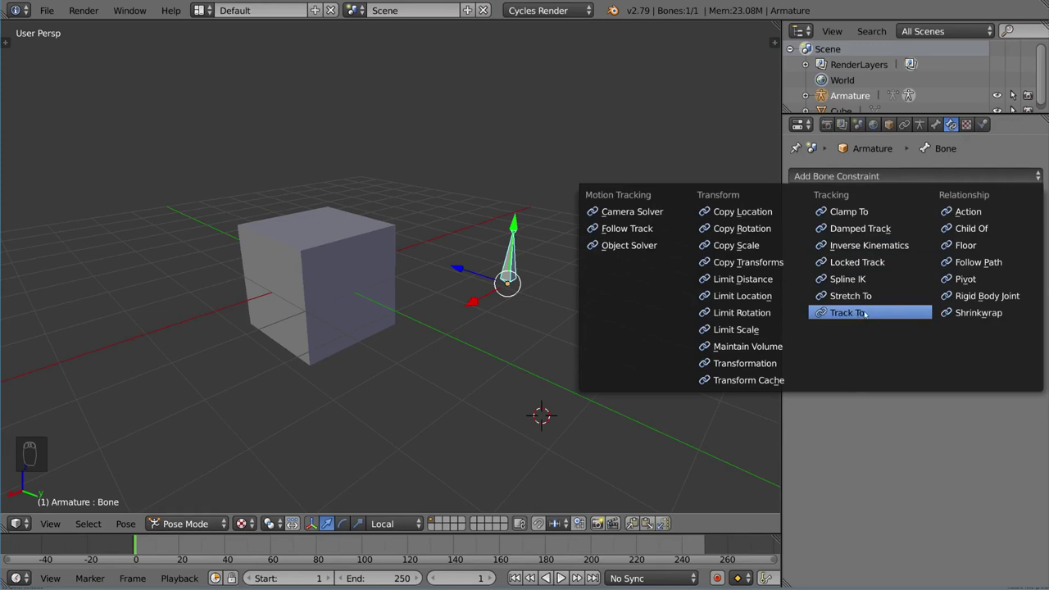
{"action": "left_click", "coordinate": [878, 234]}
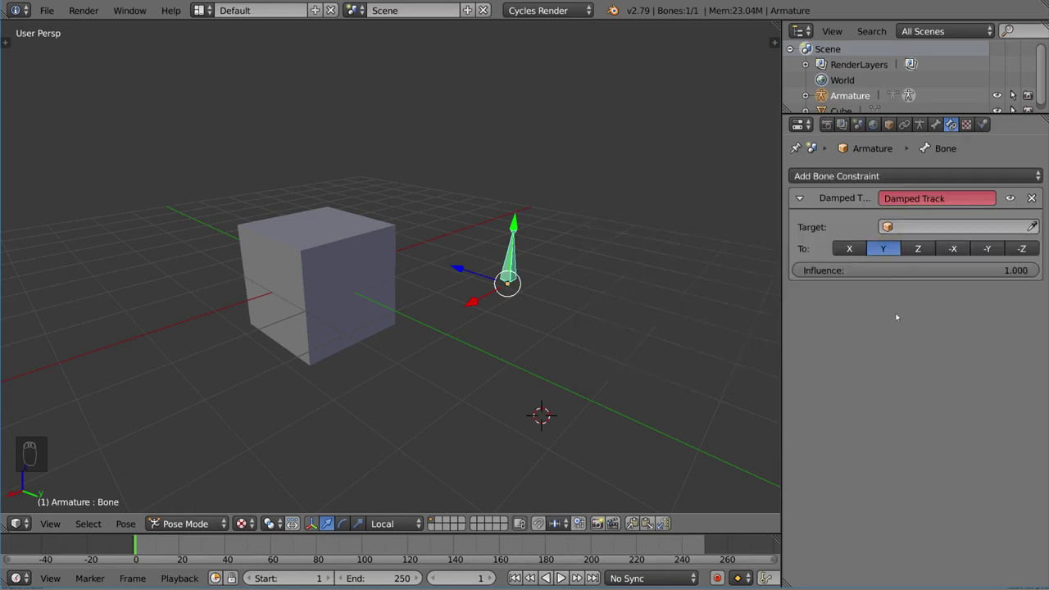
{"action": "left_click", "coordinate": [372, 263]}
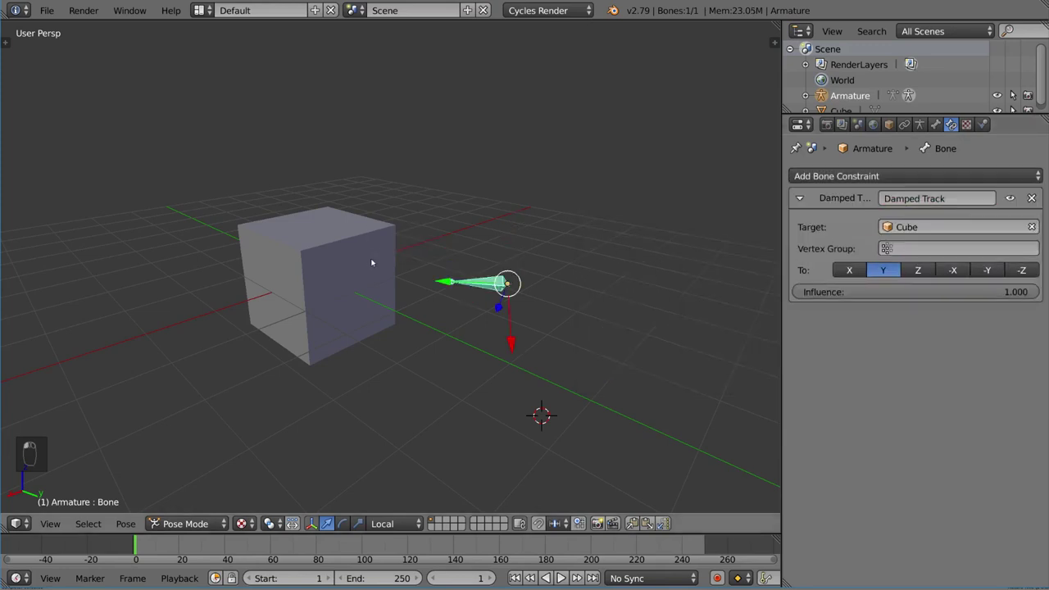
Test the Damped Track constraint by moving the cube around the bone, cancelling each move, and reselect the bone.
{"action": "right_click", "coordinate": [321, 274]}
{"action": "key", "text": "g"}
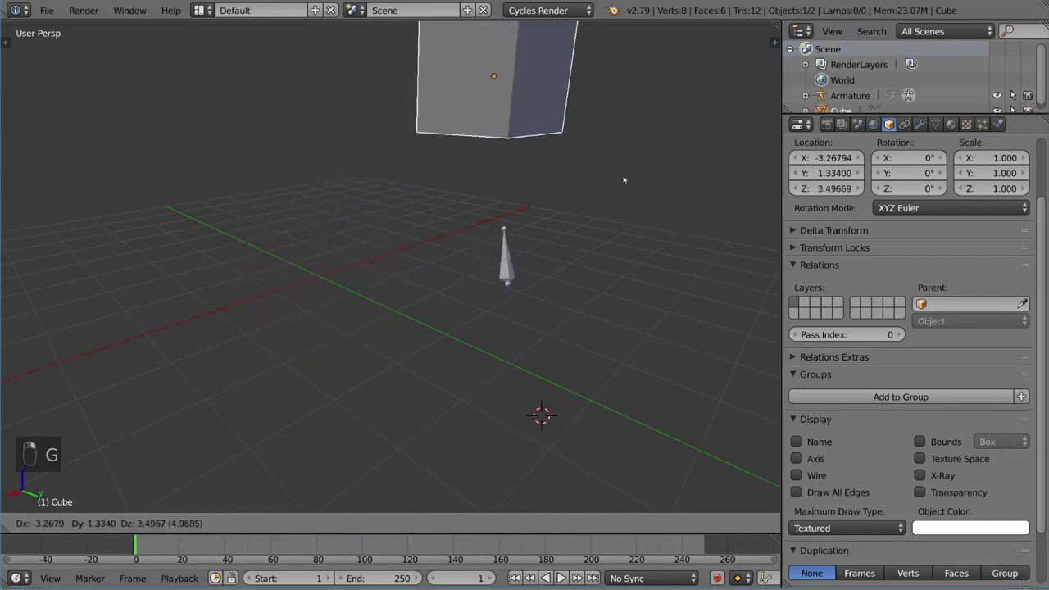
{"action": "right_click", "coordinate": [422, 222]}
{"action": "middle_click_drag", "start_coordinate": [475, 202], "coordinate": [354, 308]}
{"action": "key", "text": "g"}
{"action": "right_click", "coordinate": [423, 257]}
{"action": "middle_click_drag", "start_coordinate": [424, 257], "coordinate": [420, 285]}
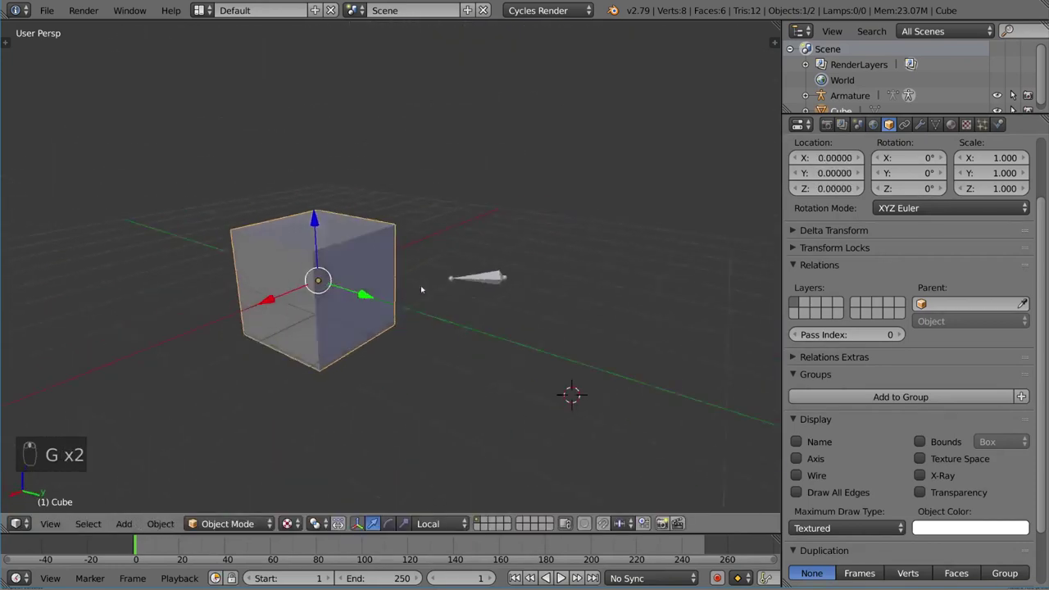
{"action": "key", "text": "g"}
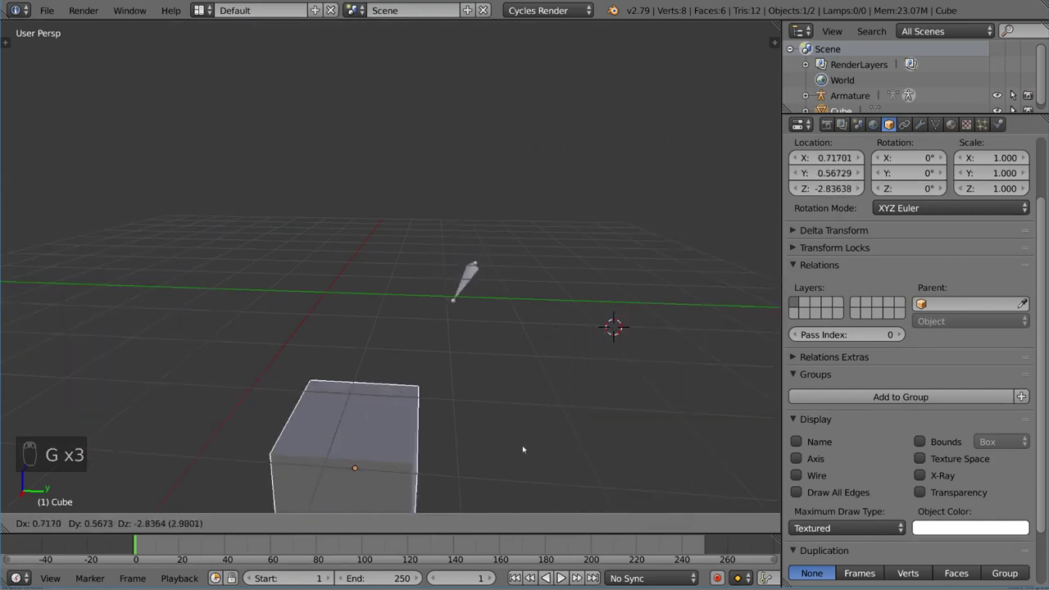
{"action": "right_click", "coordinate": [523, 450]}
{"action": "middle_click_drag", "start_coordinate": [522, 450], "coordinate": [509, 279]}
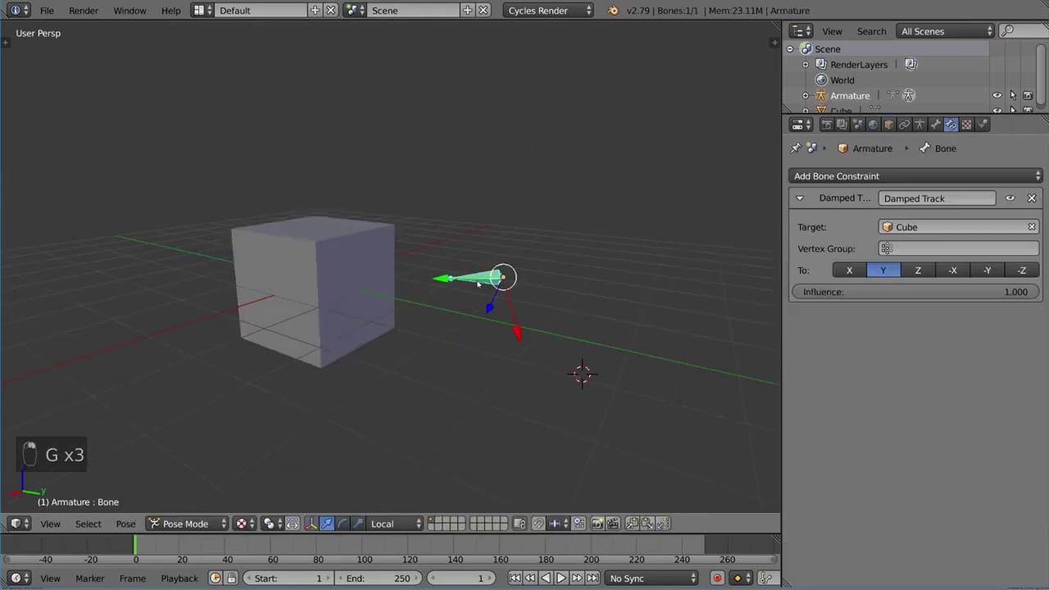
Replace the bone's Damped Track constraint with a Track To constraint that targets the cube.
{"action": "middle_click_drag", "start_coordinate": [480, 281], "coordinate": [749, 227]}
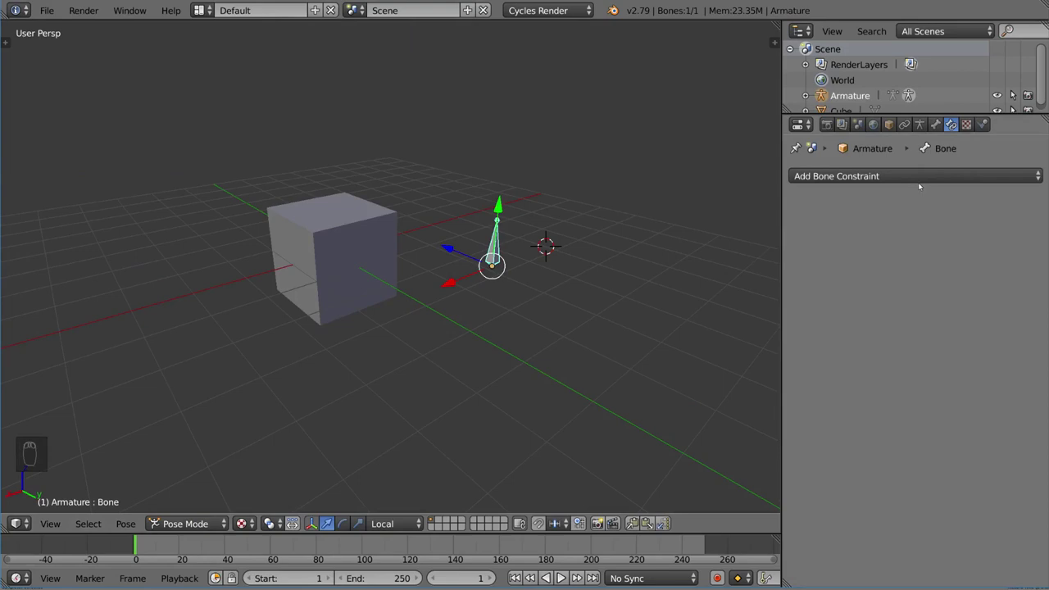
{"action": "left_click", "coordinate": [918, 176]}
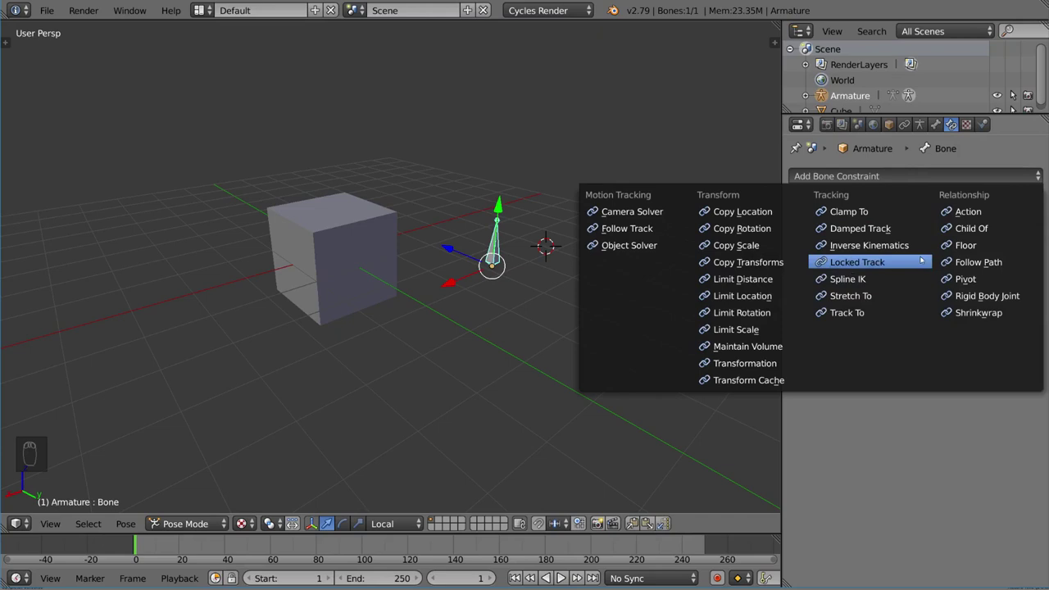
{"action": "left_click", "coordinate": [887, 313]}
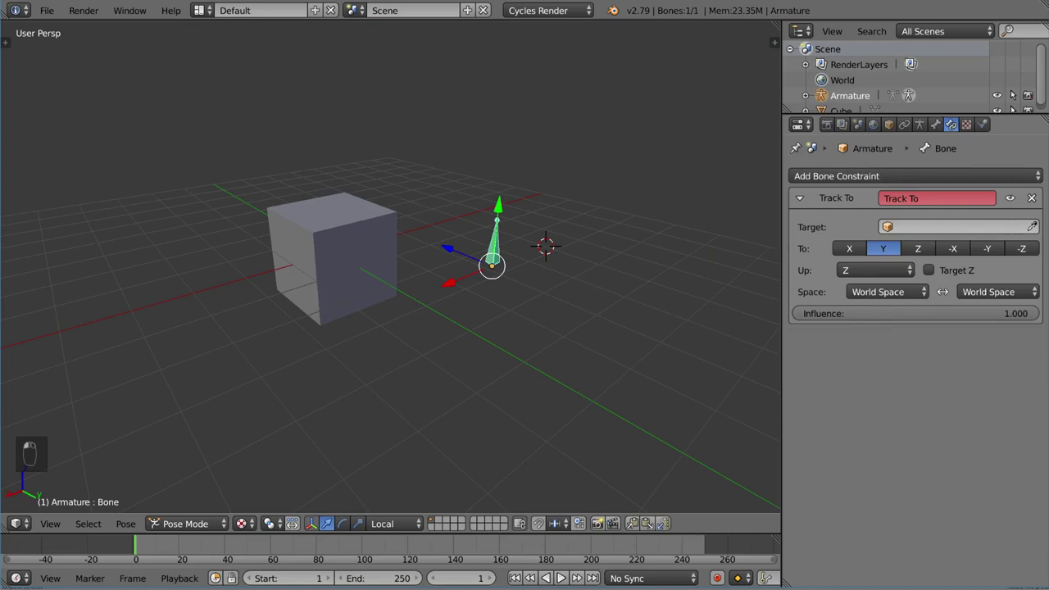
{"action": "left_click", "coordinate": [358, 241]}
Test the Track To constraint by moving the cube near the bone and cancelling the move.
{"action": "right_click", "coordinate": [304, 264]}
{"action": "middle_click_drag", "start_coordinate": [304, 265], "coordinate": [347, 322]}
{"action": "key", "text": "g"}
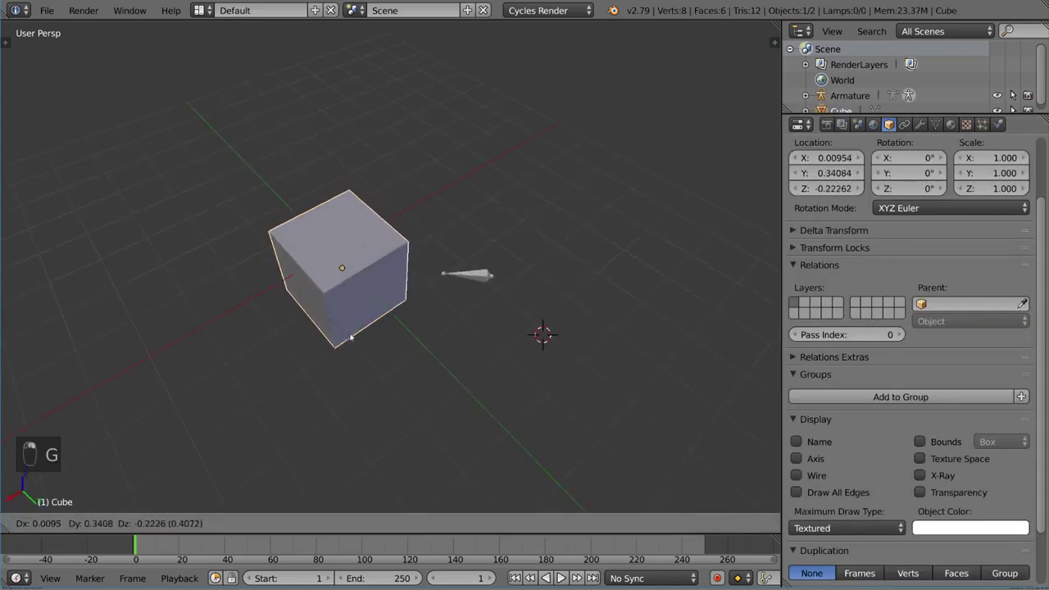
{"action": "right_click", "coordinate": [468, 264]}
Select the bone and try rotating it under the Track To constraint, cancelling the rotation.
{"action": "right_click", "coordinate": [473, 283]}
{"action": "middle_click_drag", "start_coordinate": [473, 283], "coordinate": [480, 239]}
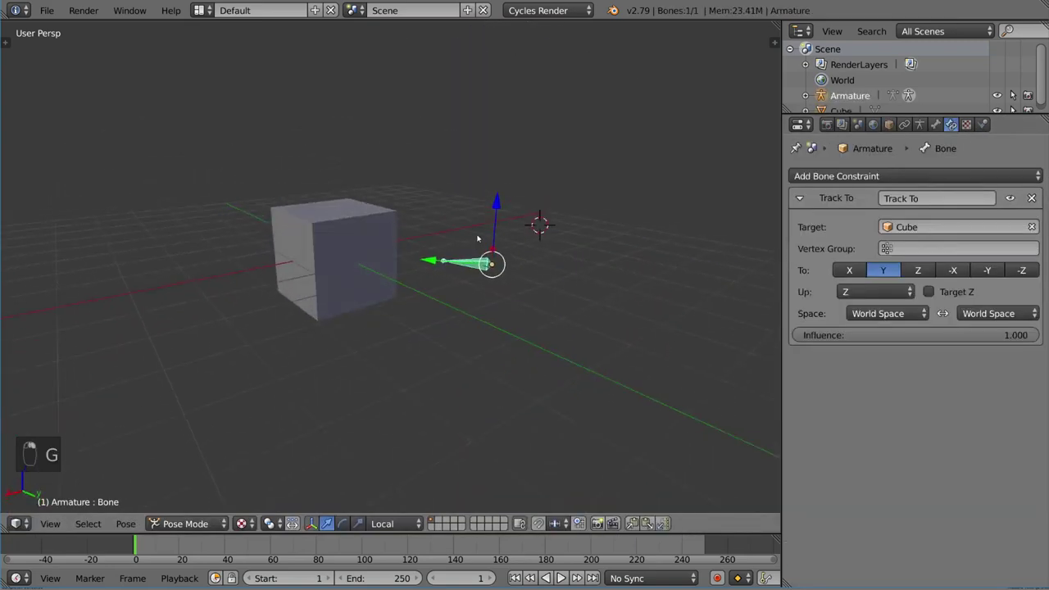
{"action": "scroll", "coordinate": [638, 269], "scroll_direction": "up", "scroll_amount": 3}
{"action": "key", "text": "r"}
{"action": "right_click", "coordinate": [607, 233]}
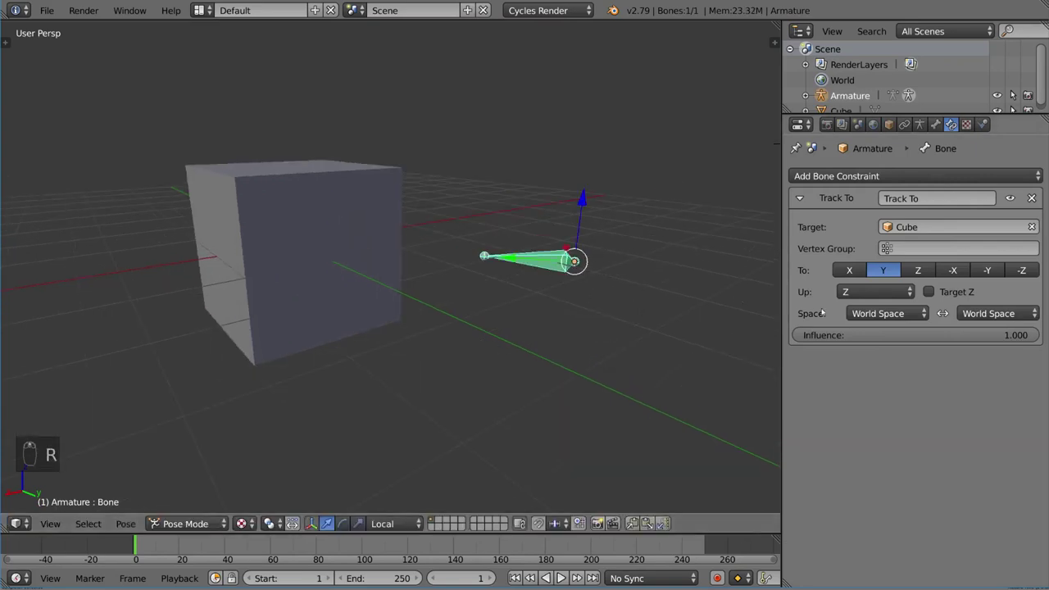
Set the Track To constraint's tracking axis to X and test it with a cancelled bone rotation.
{"action": "left_click", "coordinate": [861, 273]}
{"action": "middle_click_drag", "start_coordinate": [631, 272], "coordinate": [614, 333]}
{"action": "key", "text": "r"}
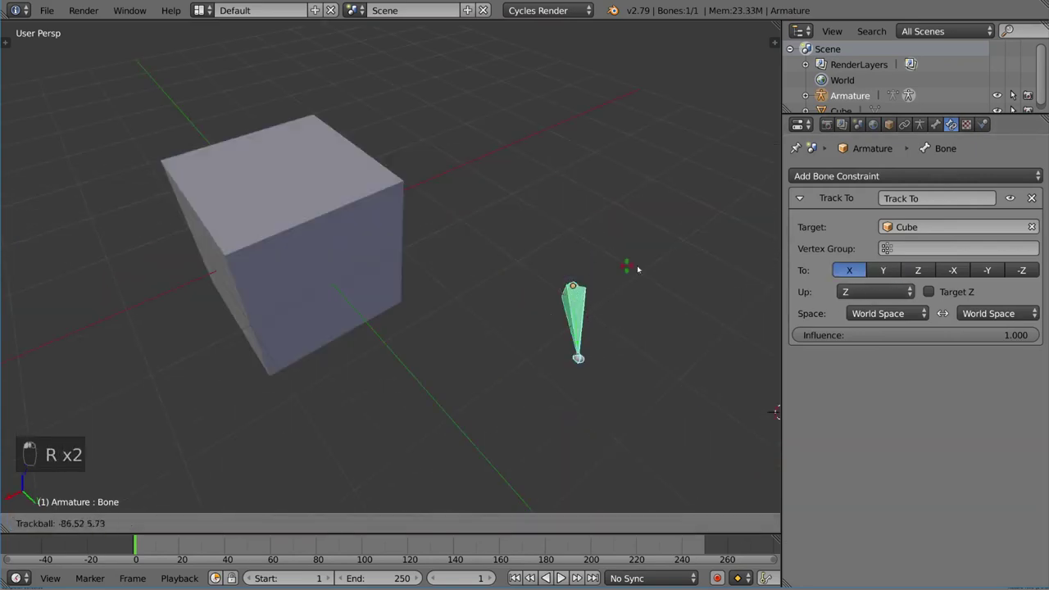
{"action": "right_click", "coordinate": [606, 267]}
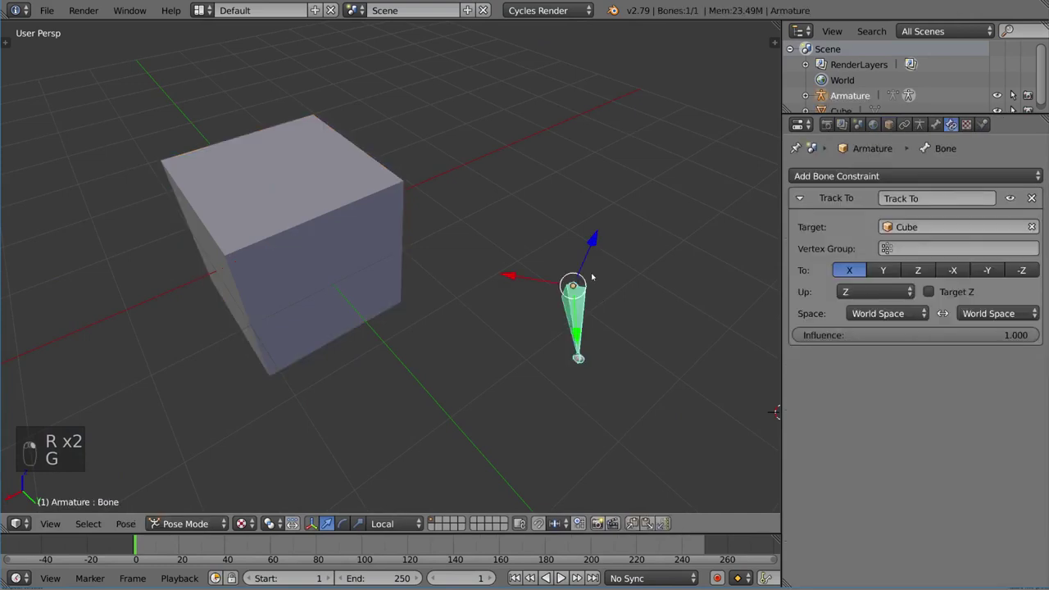
Set both the target and owner spaces of the Track To constraint to Local Space.
{"action": "left_click", "coordinate": [889, 313]}
{"action": "left_click", "coordinate": [885, 277]}
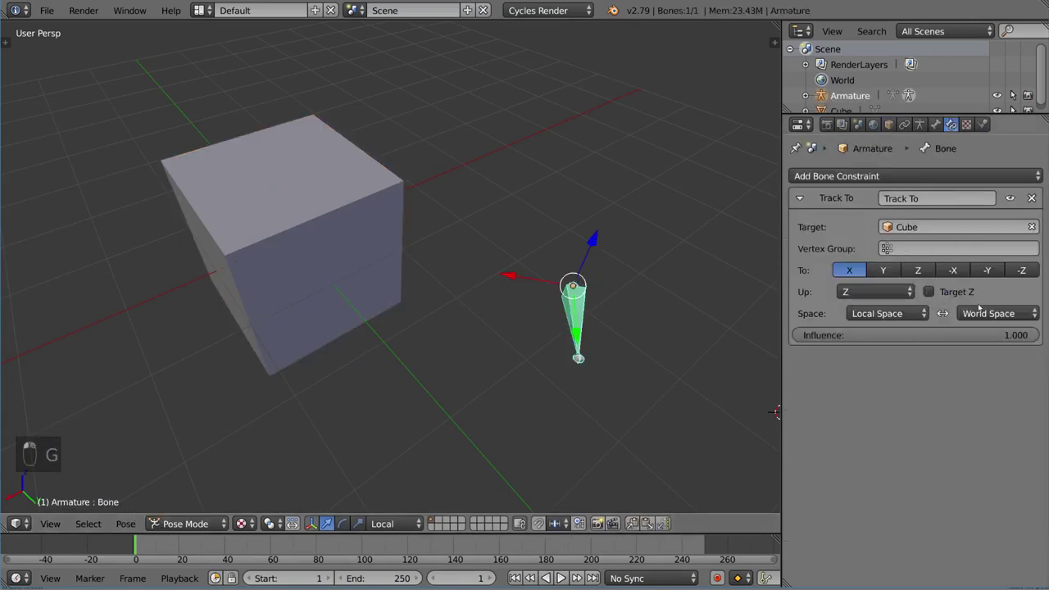
{"action": "left_click", "coordinate": [994, 314]}
{"action": "left_click", "coordinate": [967, 245]}
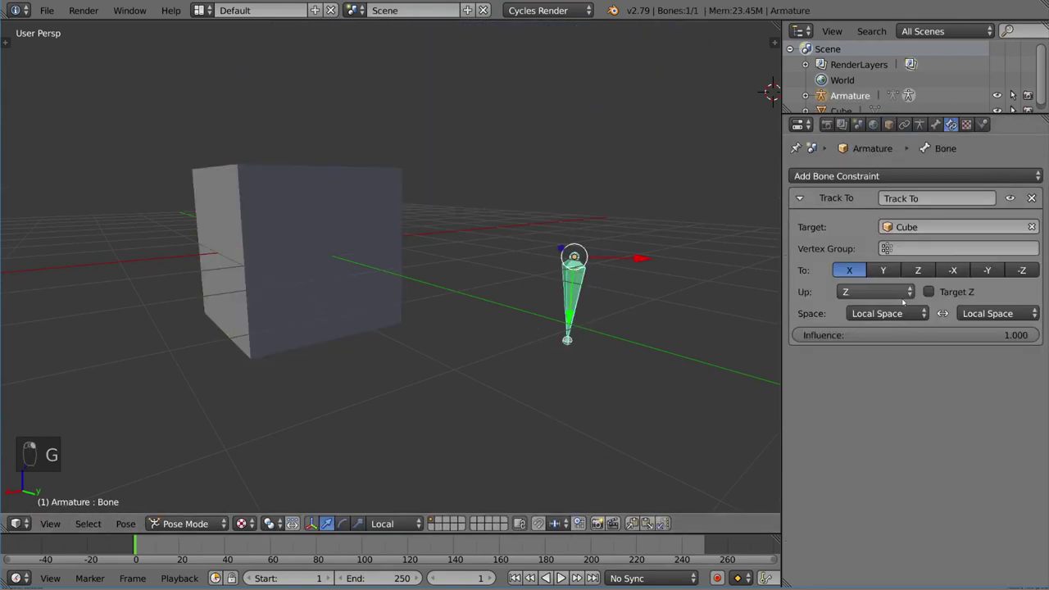
Set the Track To constraint's up axis to X and its tracking axis to Y, testing with a cube move in between.
{"action": "left_click", "coordinate": [894, 295]}
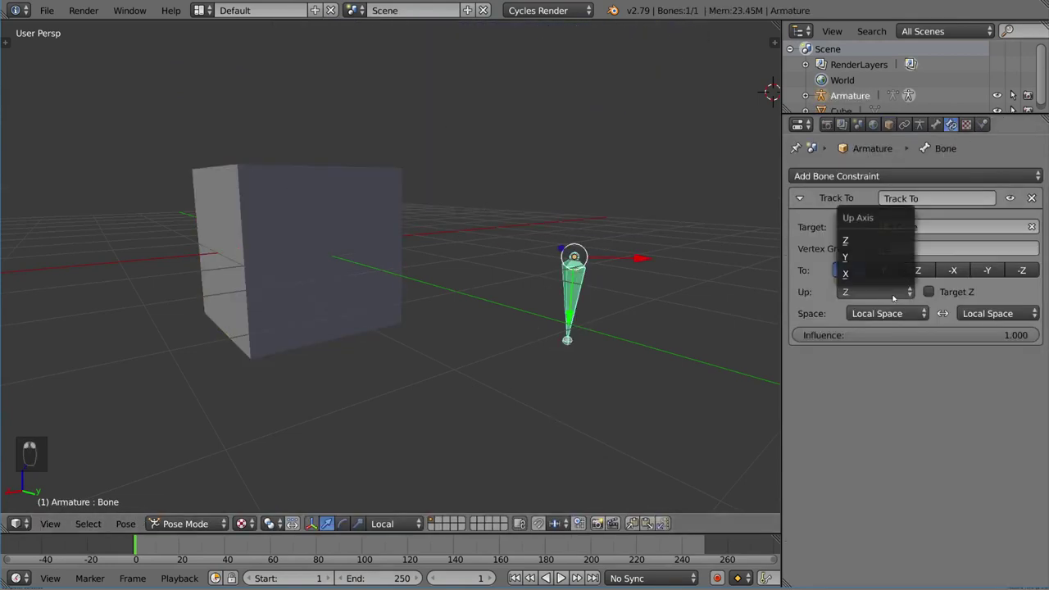
{"action": "left_click", "coordinate": [866, 264]}
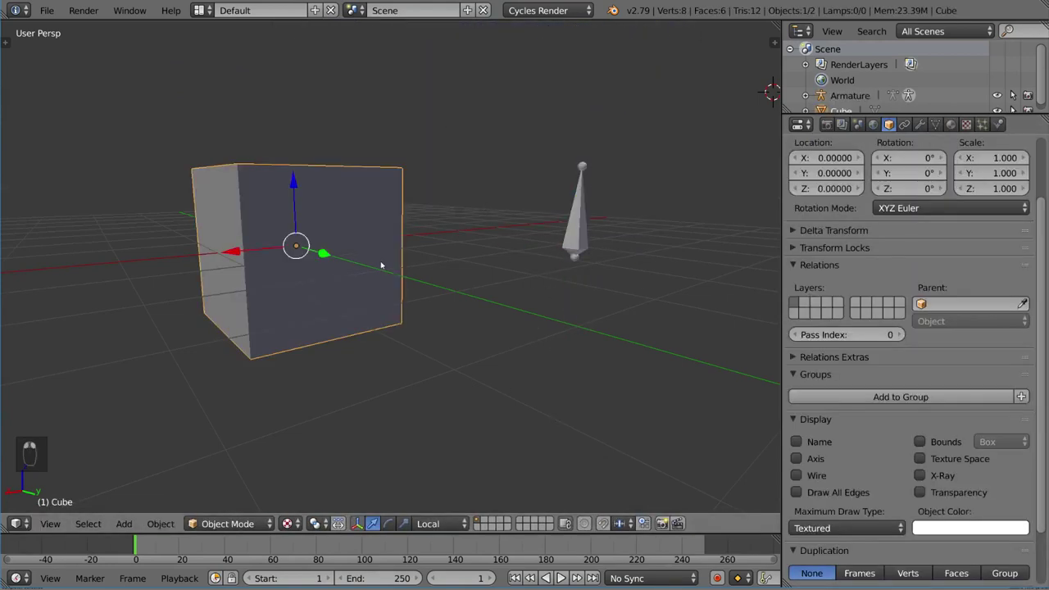
{"action": "key", "text": "g"}
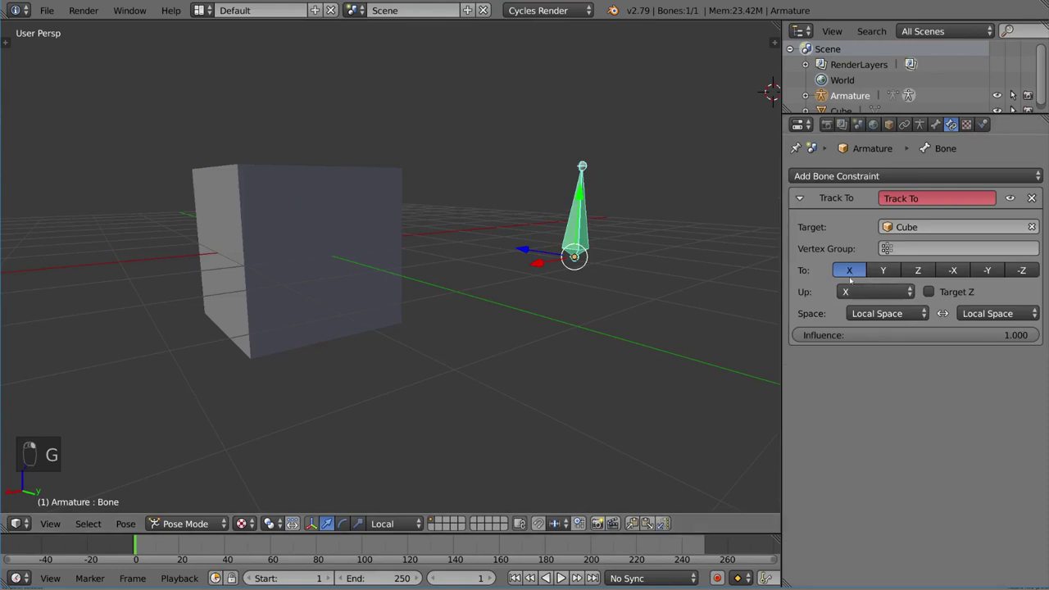
{"action": "left_click", "coordinate": [883, 271]}
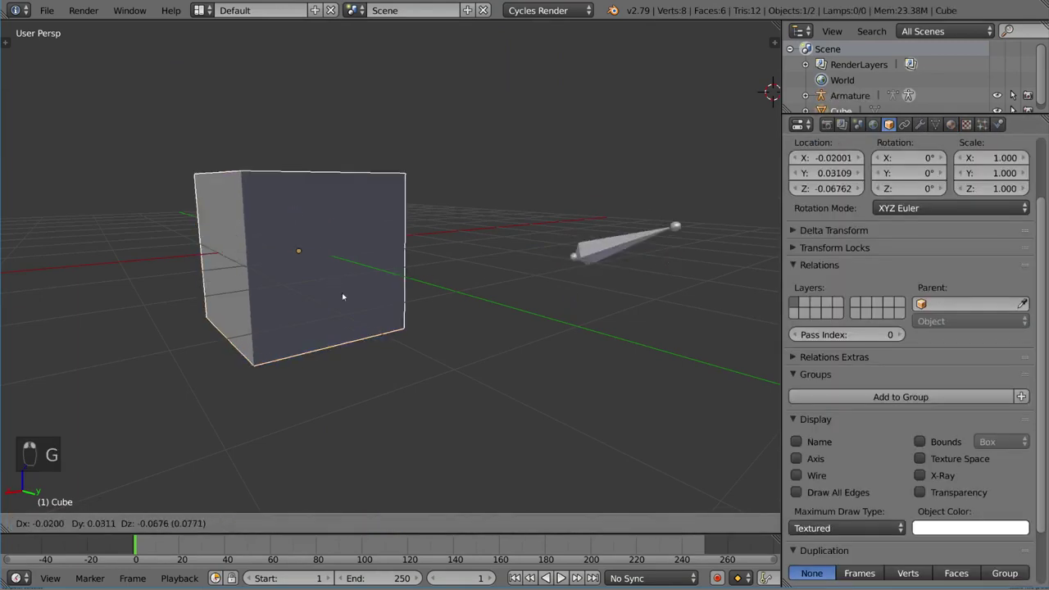
Test the changed Track To axes by moving the cube around the bone without keeping the moves.
{"action": "key", "text": "g"}
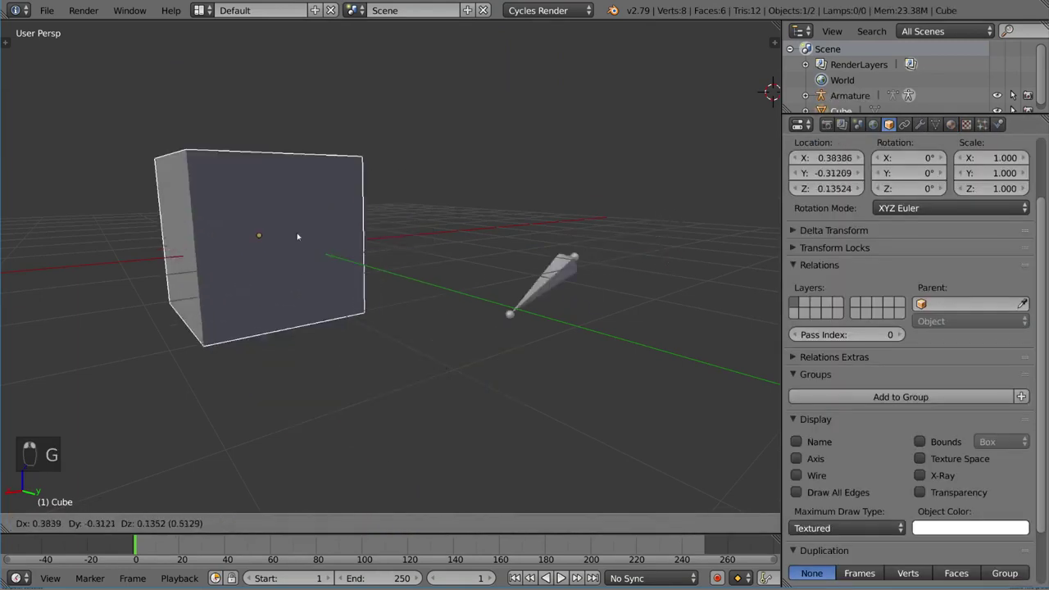
{"action": "key", "text": "g"}
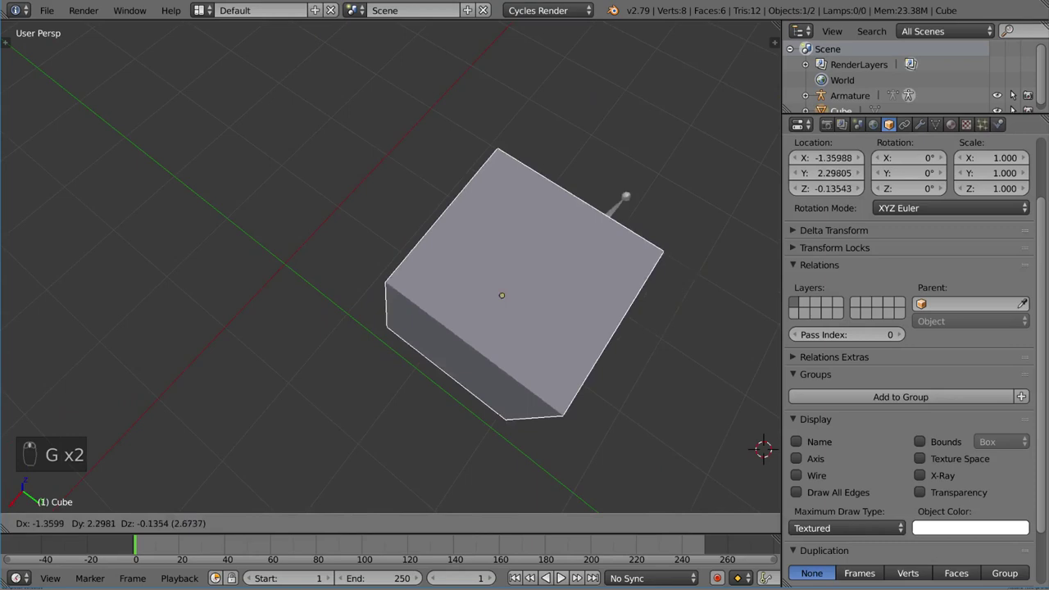
{"action": "left_click", "coordinate": [569, 276]}
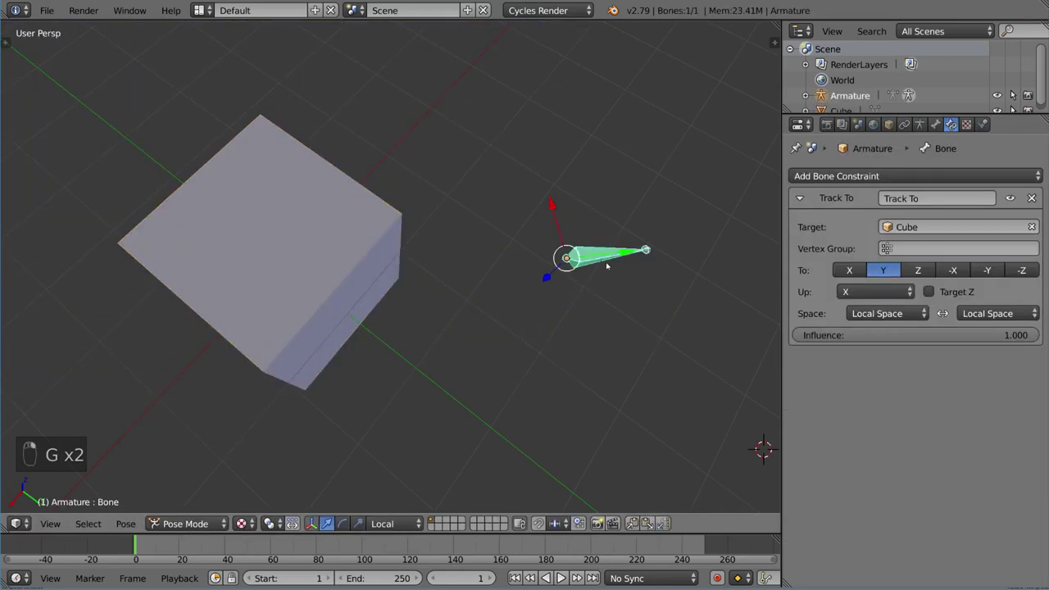
Replace the bone's Track To constraint with a Stretch To constraint that targets the cube.
{"action": "scroll", "coordinate": [629, 322], "scroll_direction": "down", "scroll_amount": 4}
{"action": "middle_click_drag", "start_coordinate": [630, 323], "coordinate": [639, 264]}
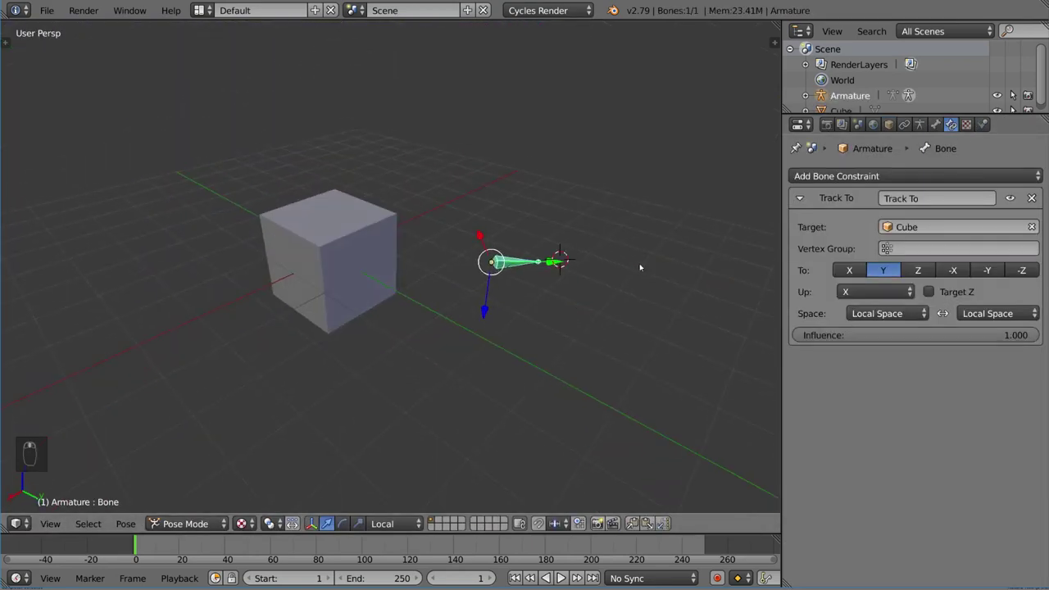
{"action": "middle_click_drag", "start_coordinate": [656, 300], "coordinate": [615, 272]}
{"action": "scroll", "coordinate": [621, 292], "scroll_direction": "up", "scroll_amount": 2}
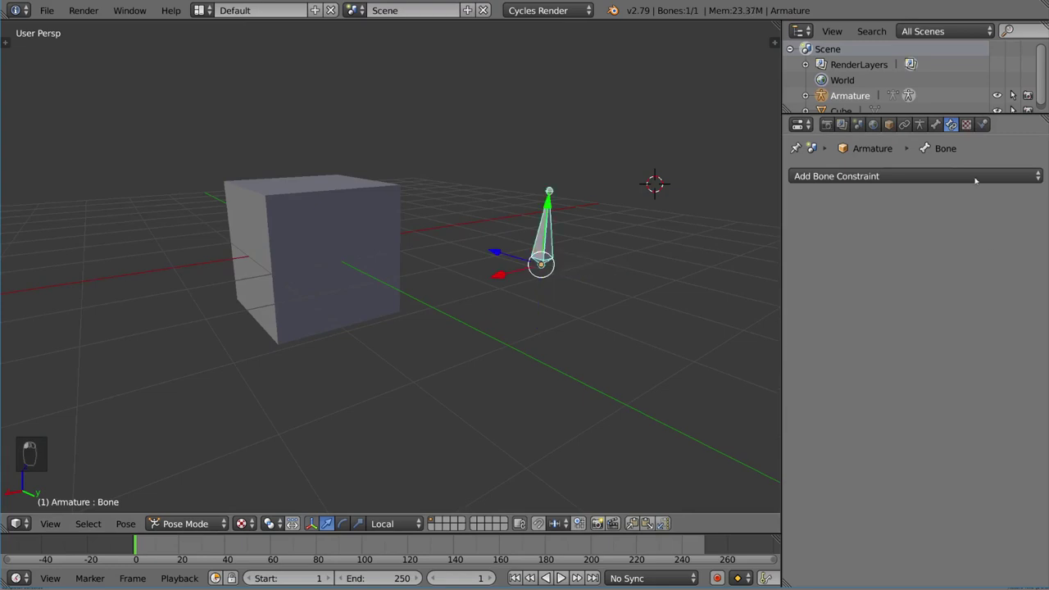
{"action": "left_click", "coordinate": [946, 174]}
{"action": "left_click", "coordinate": [887, 299]}
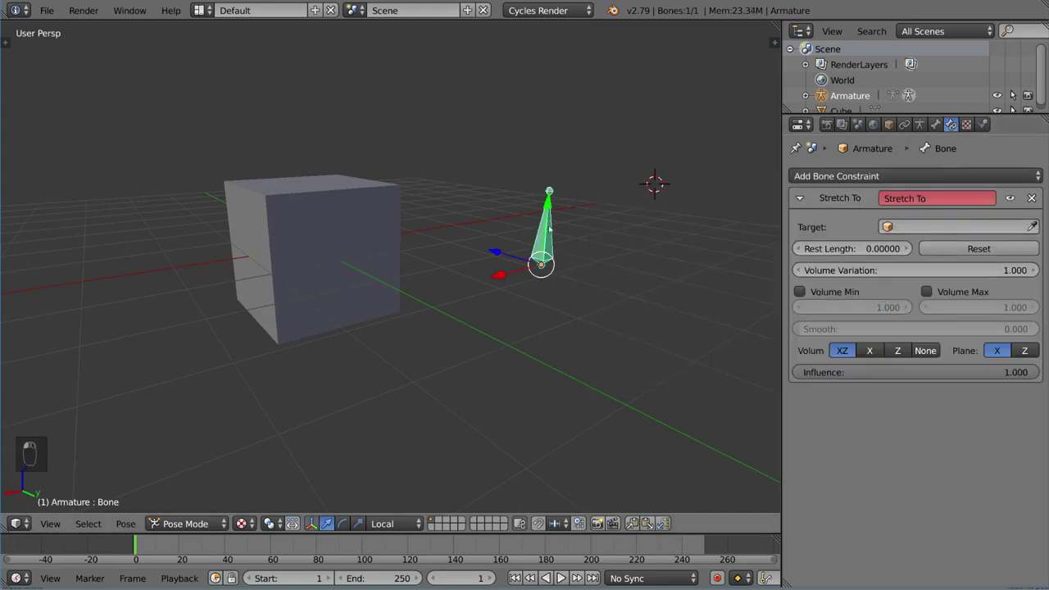
{"action": "left_click", "coordinate": [393, 213]}
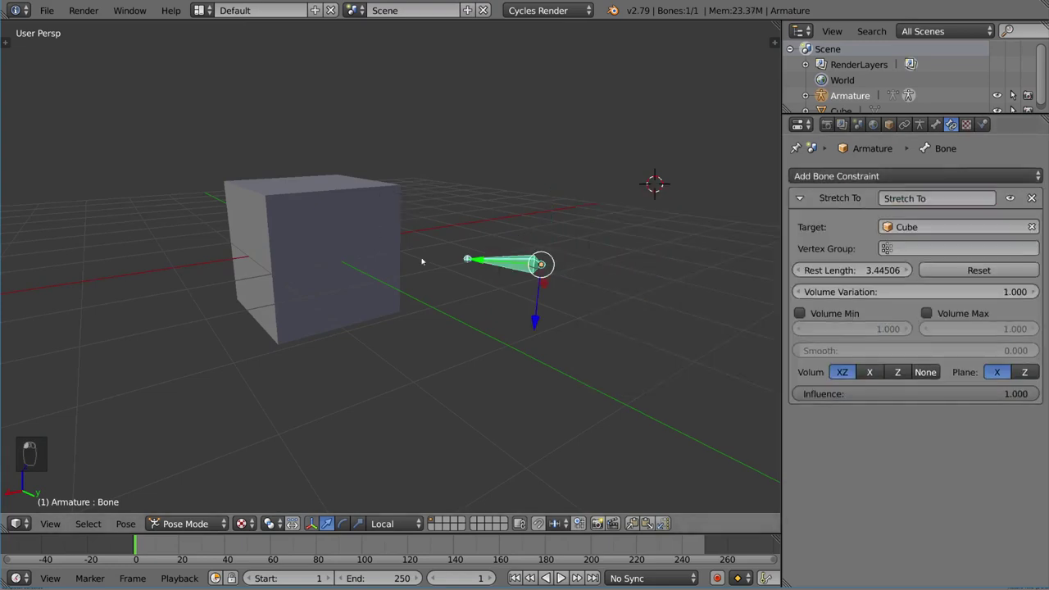
Test the Stretch To constraint by moving the cube nearer to and farther from the bone, cancelling each move.
{"action": "right_click", "coordinate": [345, 232]}
{"action": "key", "text": "g"}
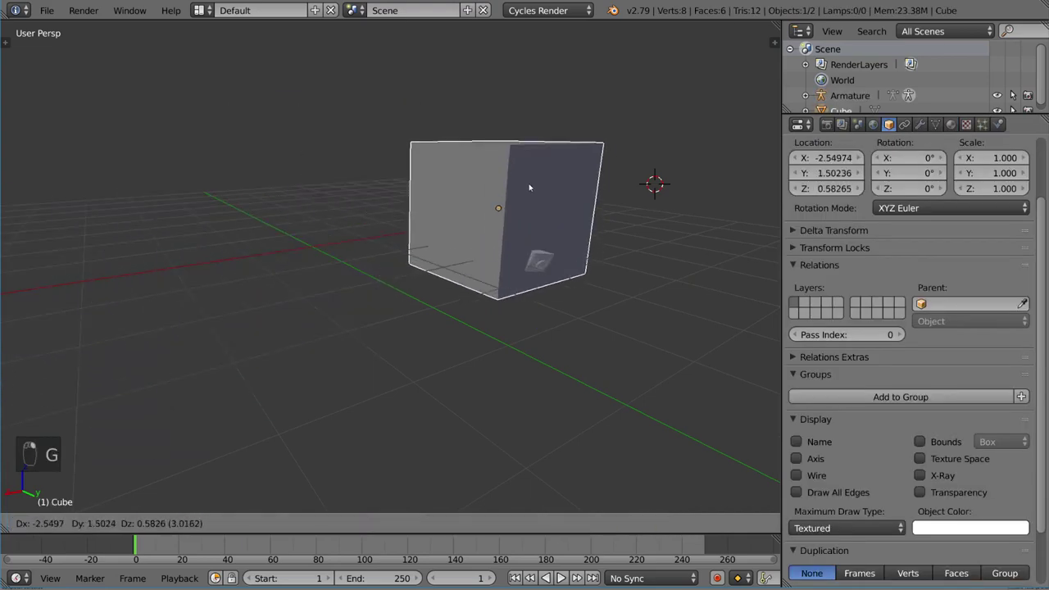
{"action": "right_click", "coordinate": [393, 238]}
{"action": "scroll", "coordinate": [475, 237], "scroll_direction": "down", "scroll_amount": 4}
{"action": "middle_click_drag", "start_coordinate": [475, 236], "coordinate": [492, 263]}
{"action": "key", "text": "g"}
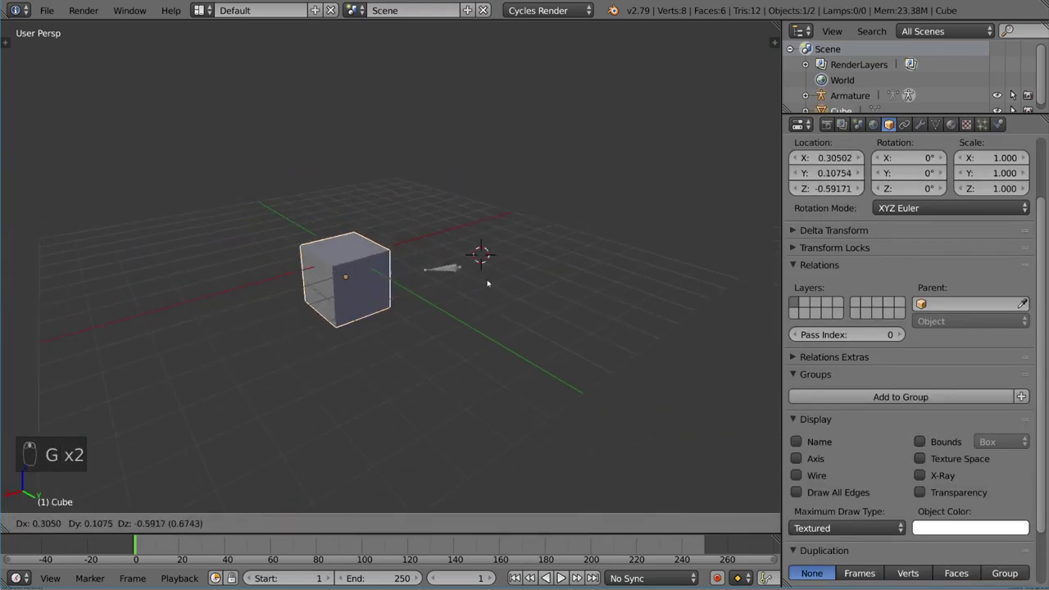
{"action": "right_click", "coordinate": [281, 180]}
{"action": "key", "text": "g"}
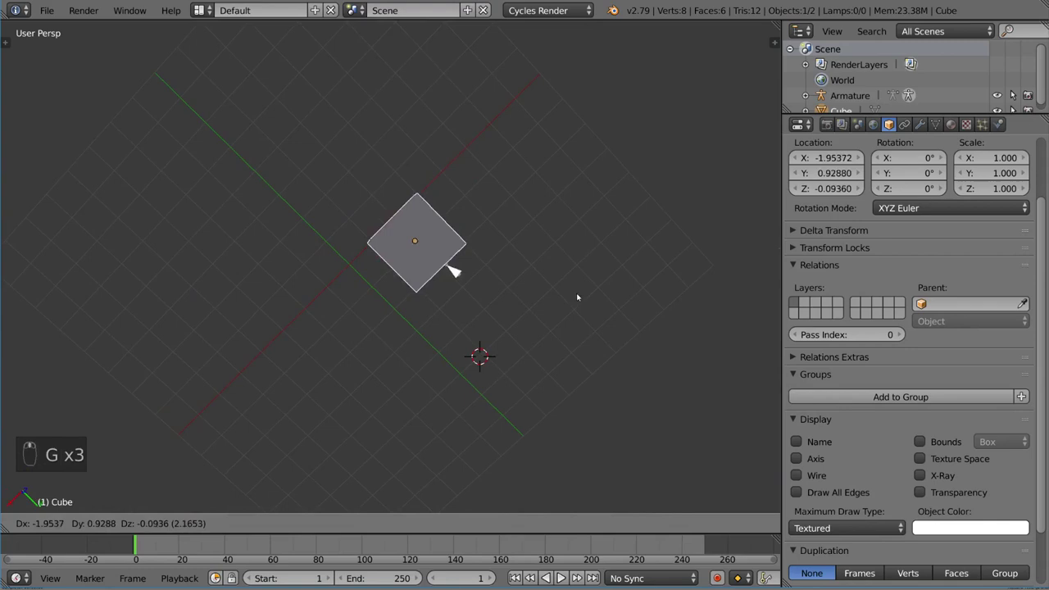
{"action": "right_click", "coordinate": [527, 230]}
{"action": "key", "text": "g"}
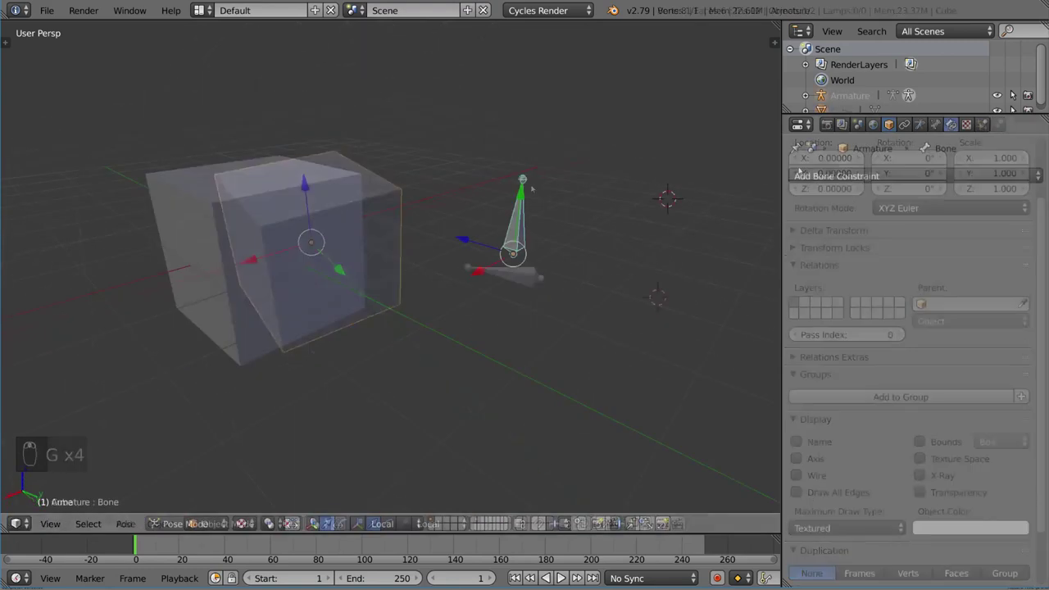
Add a Locked Track constraint to the bone and set the cube as its target.
{"action": "left_click", "coordinate": [916, 175]}
{"action": "left_click", "coordinate": [891, 261]}
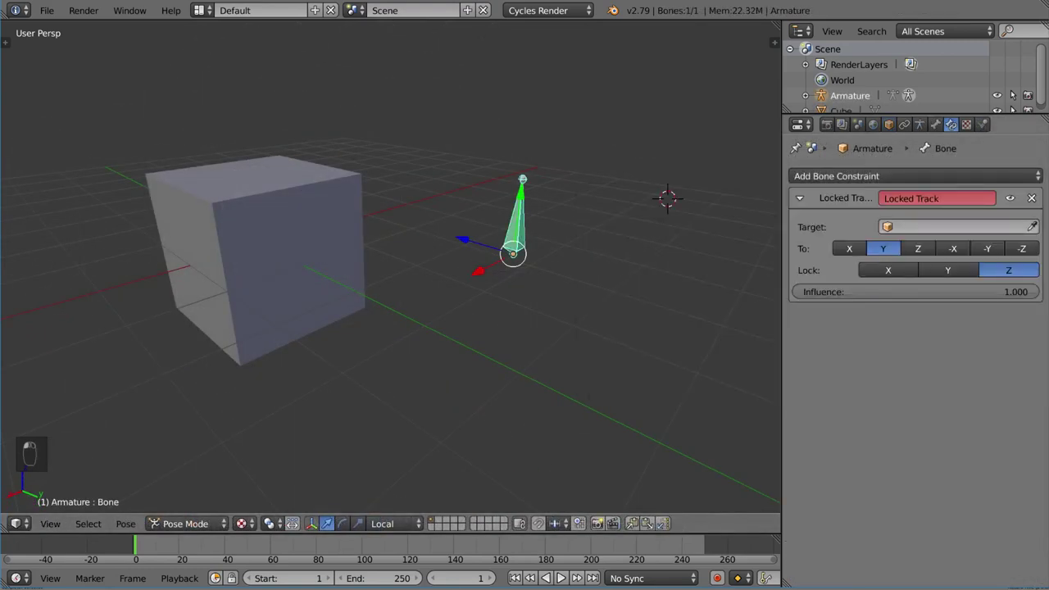
{"action": "left_click", "coordinate": [331, 205]}
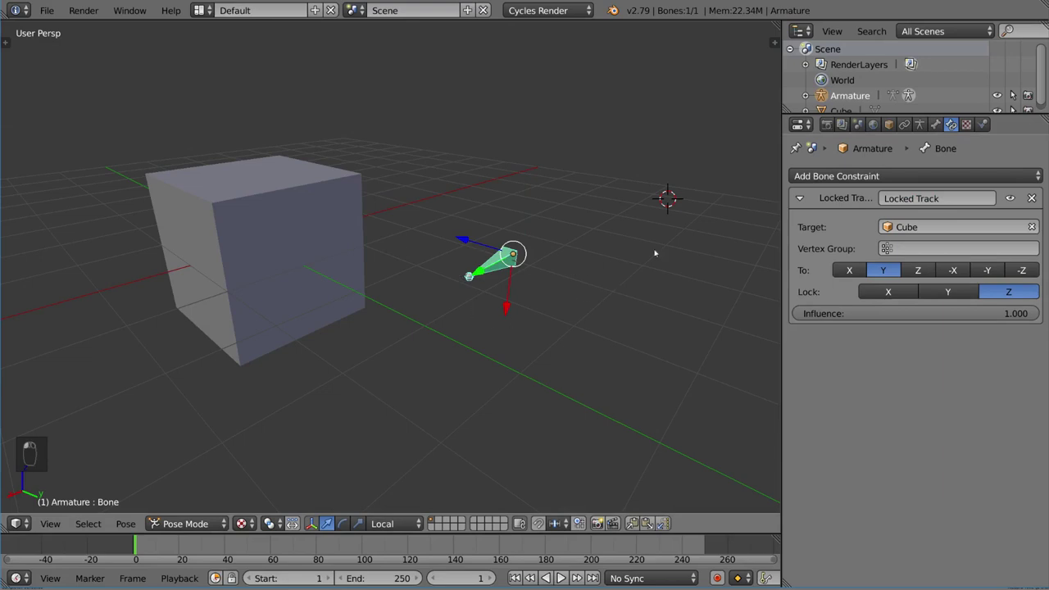
Test the Locked Track constraint by moving the cube around the bone, cancelling each move.
{"action": "middle_click_drag", "start_coordinate": [655, 254], "coordinate": [635, 254]}
{"action": "right_click", "coordinate": [307, 271]}
{"action": "key", "text": "g"}
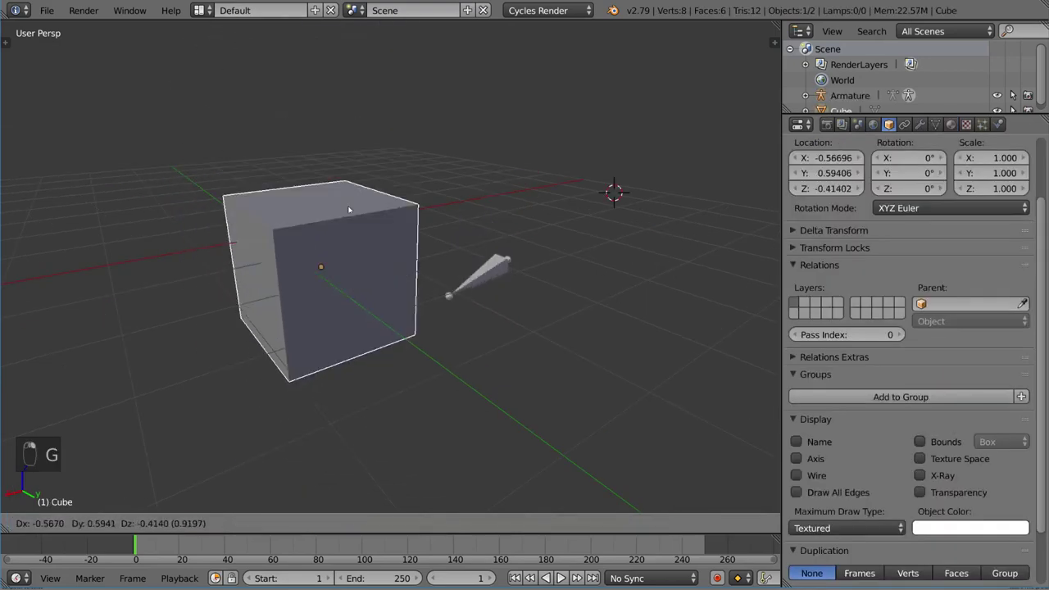
{"action": "right_click", "coordinate": [344, 337]}
{"action": "key", "text": "g"}
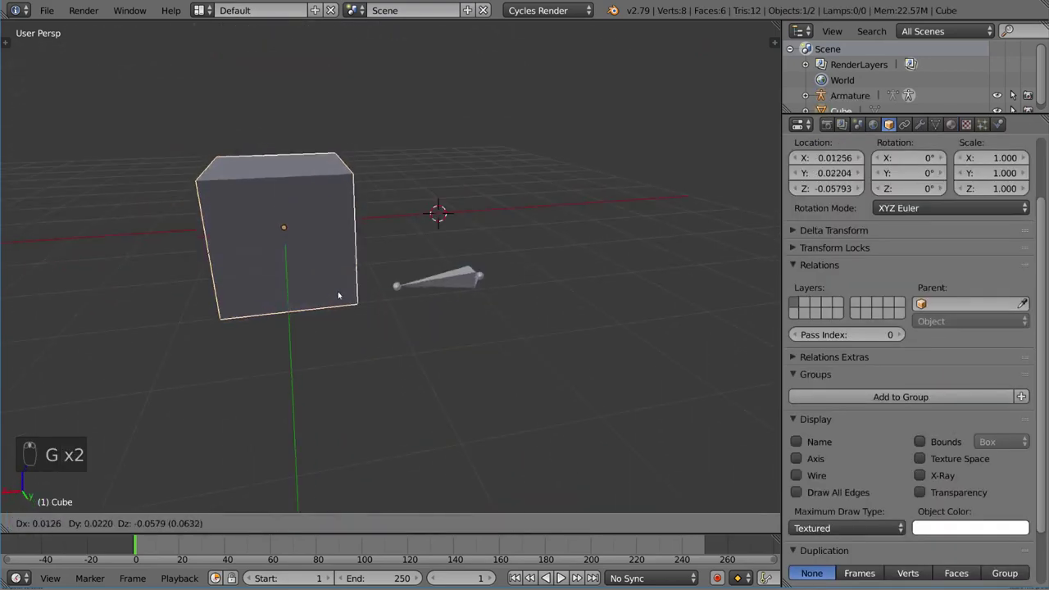
{"action": "right_click", "coordinate": [450, 293]}
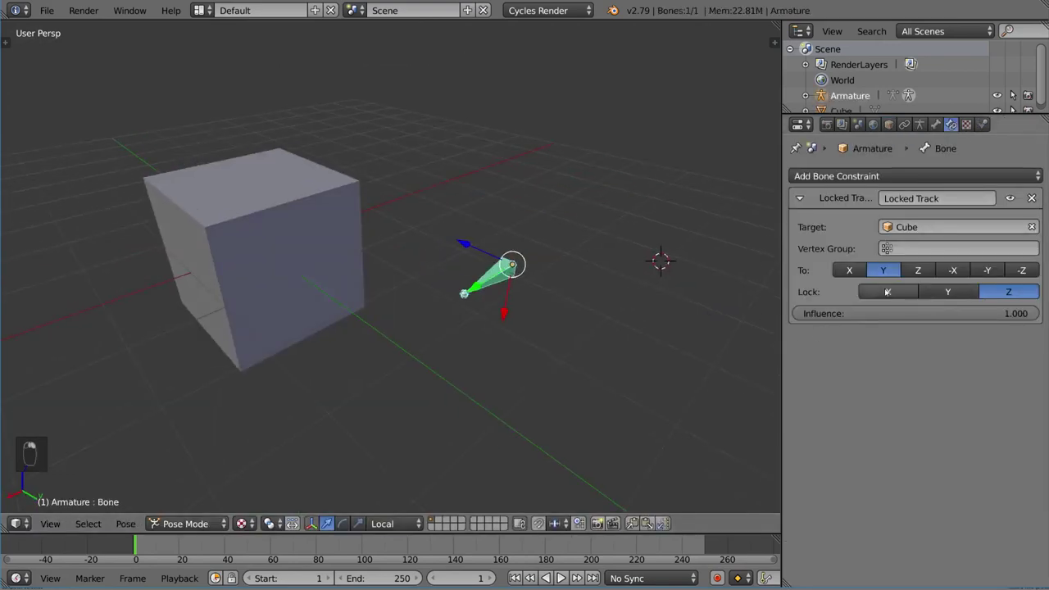
Set the Locked Track constraint's lock axis to X and test it with a cancelled move of the cube.
{"action": "left_click", "coordinate": [888, 292]}
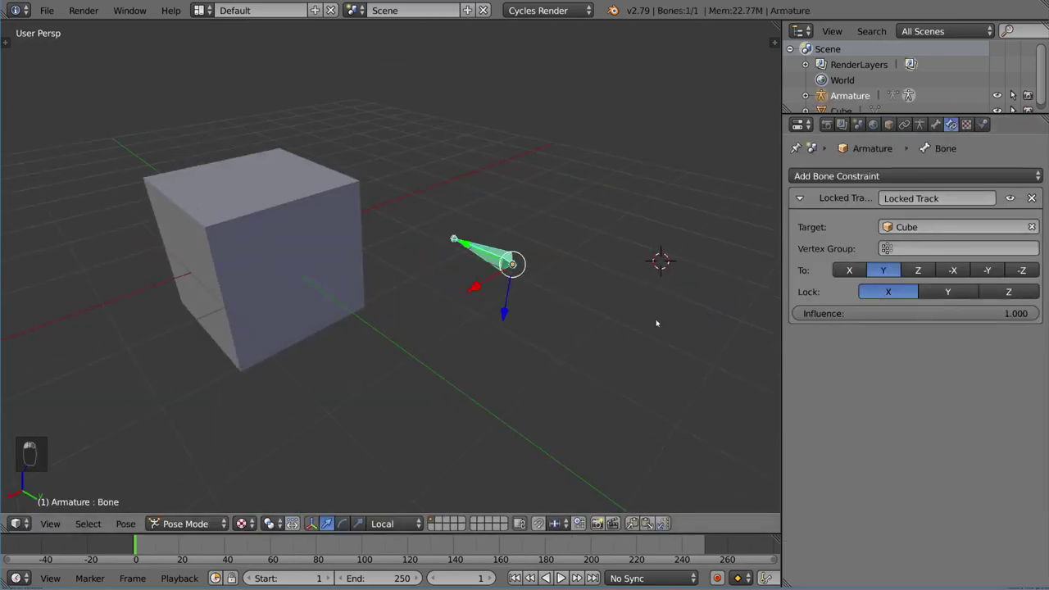
{"action": "middle_click_drag", "start_coordinate": [351, 249], "coordinate": [367, 294]}
{"action": "right_click", "coordinate": [339, 300]}
{"action": "key", "text": "g"}
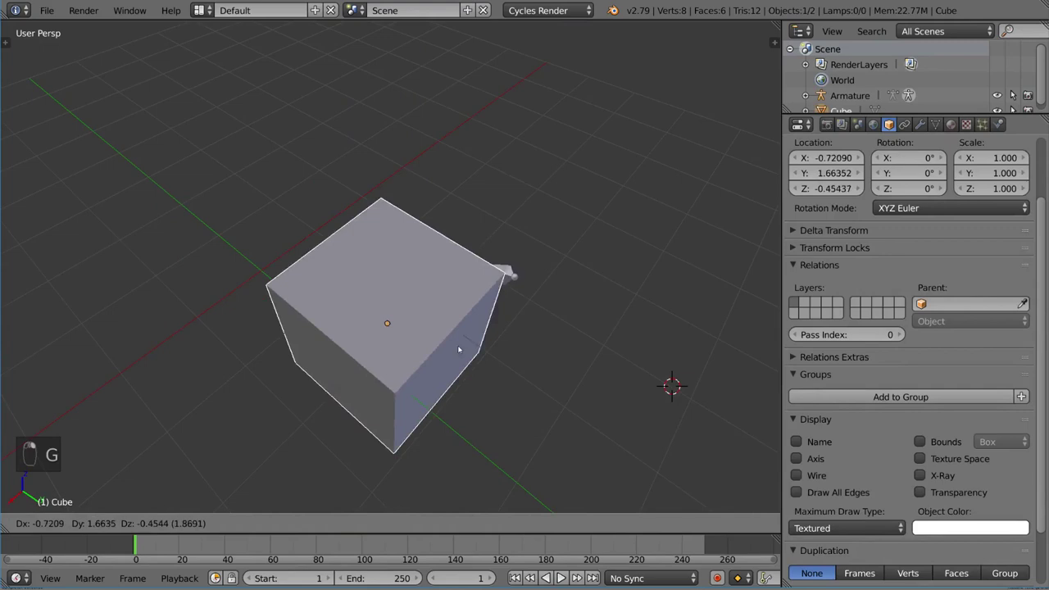
{"action": "right_click", "coordinate": [569, 242]}
{"action": "middle_click_drag", "start_coordinate": [568, 241], "coordinate": [614, 222]}
Set the bone's Locked Track constraint to track with the X axis and lock the Y axis.
{"action": "right_click", "coordinate": [493, 277]}
{"action": "left_click", "coordinate": [840, 270]}
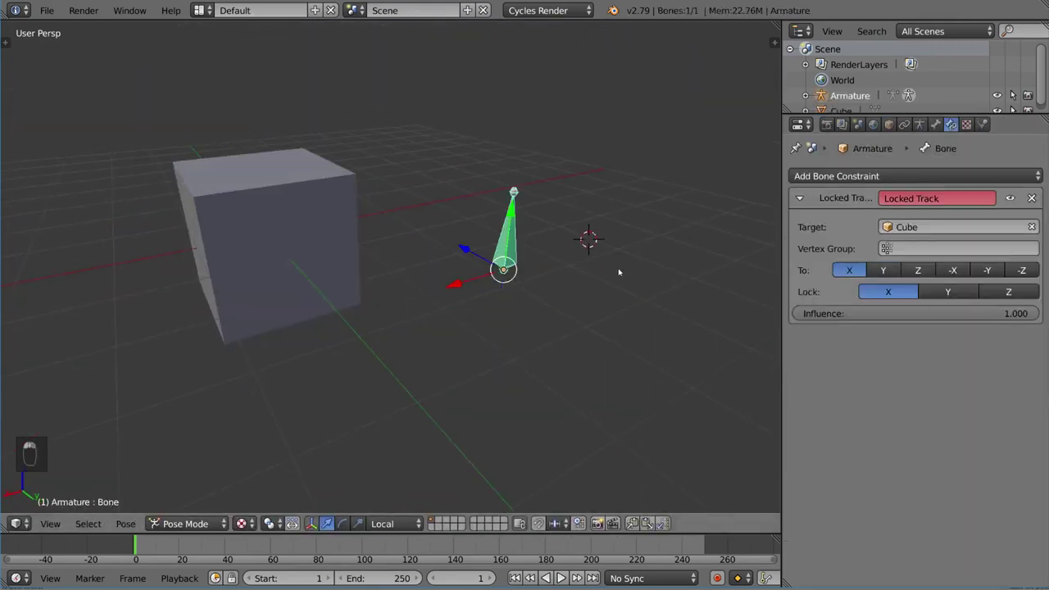
{"action": "middle_click_drag", "start_coordinate": [619, 273], "coordinate": [590, 287]}
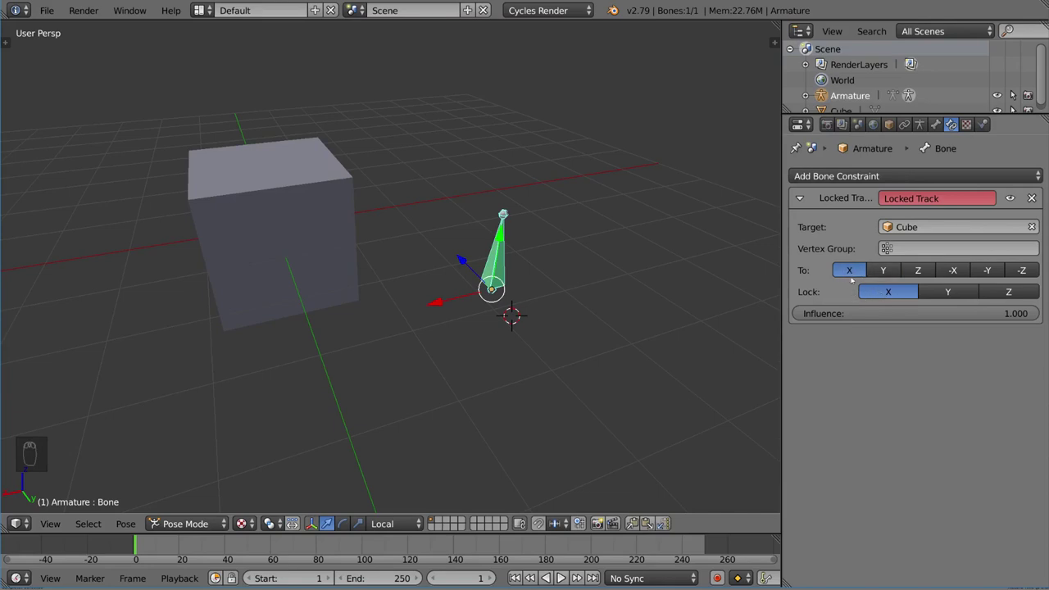
{"action": "left_click", "coordinate": [949, 294]}
{"action": "middle_click_drag", "start_coordinate": [554, 274], "coordinate": [630, 293]}
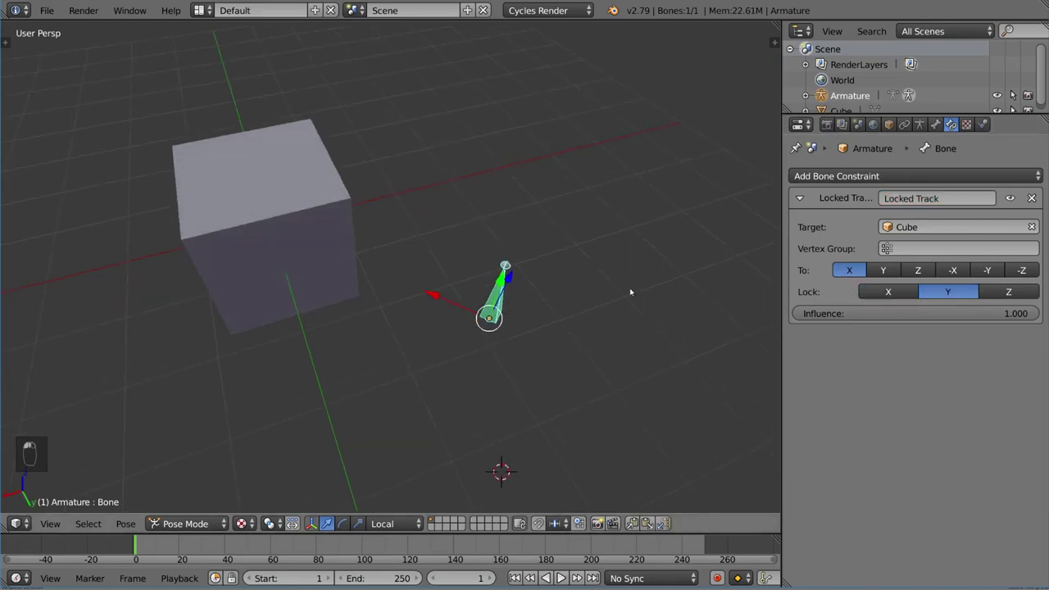
Test the X tracking with the Y lock by moving the cube past the bone, cancel the move and reselect the bone.
{"action": "right_click", "coordinate": [305, 295]}
{"action": "middle_click_drag", "start_coordinate": [305, 304], "coordinate": [303, 262]}
{"action": "key", "text": "g"}
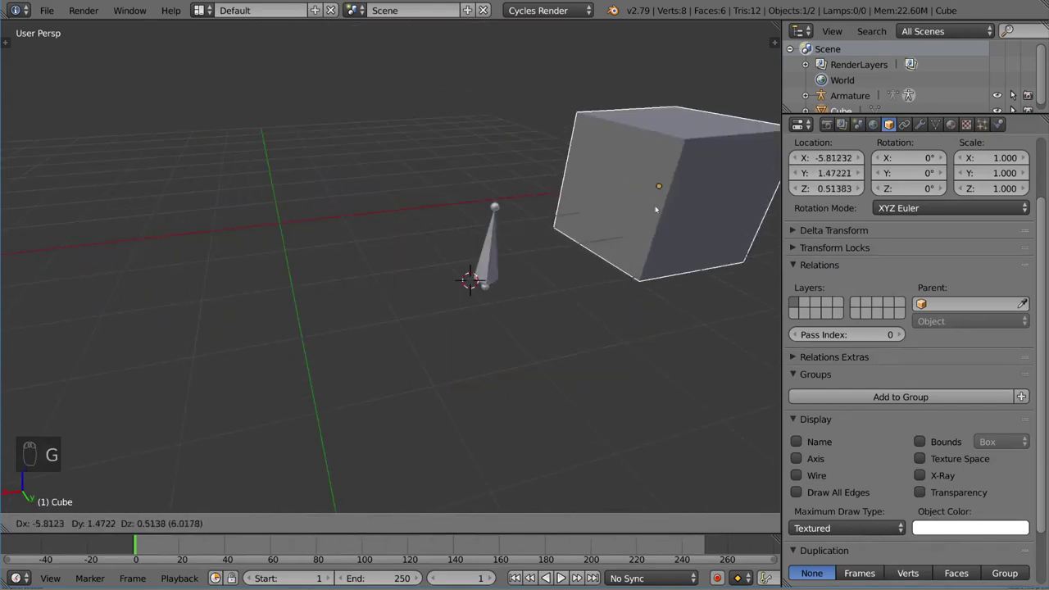
{"action": "right_click", "coordinate": [656, 209]}
{"action": "right_click", "coordinate": [485, 283]}
{"action": "key", "text": "ctrl+Tab"}
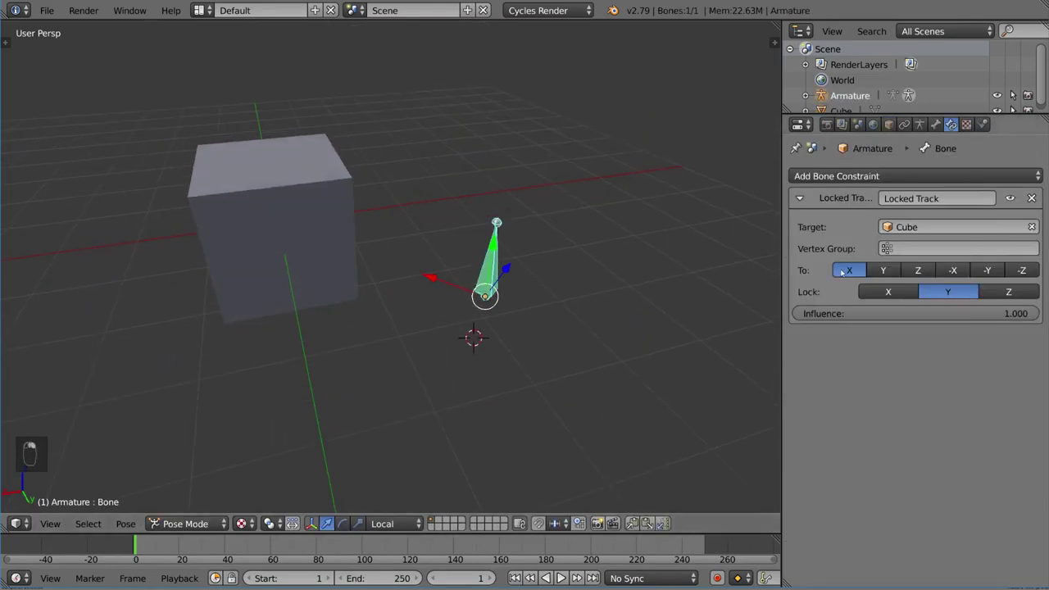
Move the cube to the other side of the bone and back near its starting place to check the locked rotation.
{"action": "middle_click_drag", "start_coordinate": [464, 291], "coordinate": [451, 325]}
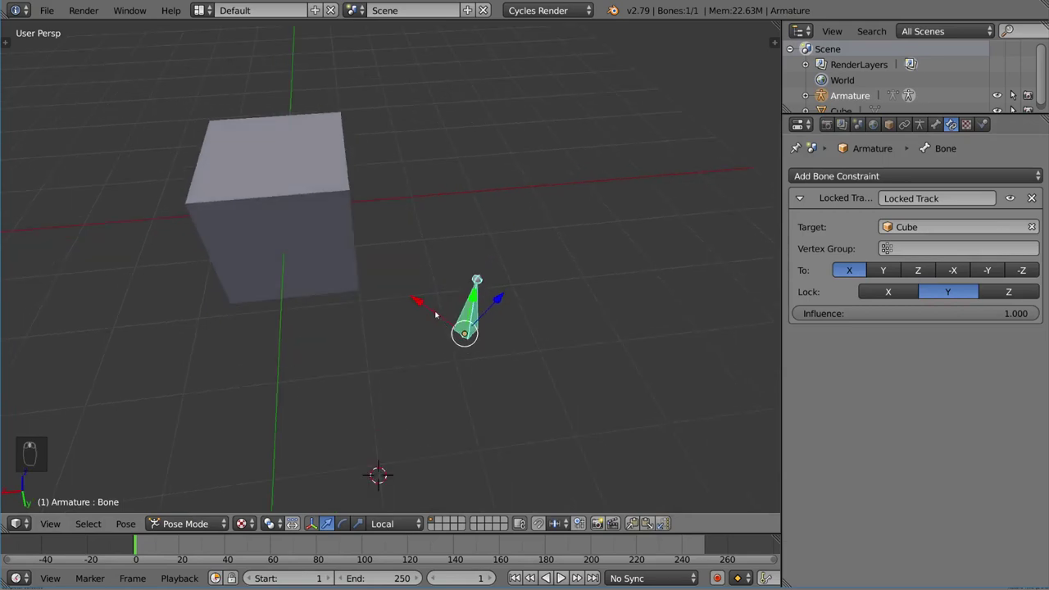
{"action": "right_click", "coordinate": [329, 259]}
{"action": "key", "text": "g"}
{"action": "left_click", "coordinate": [615, 232]}
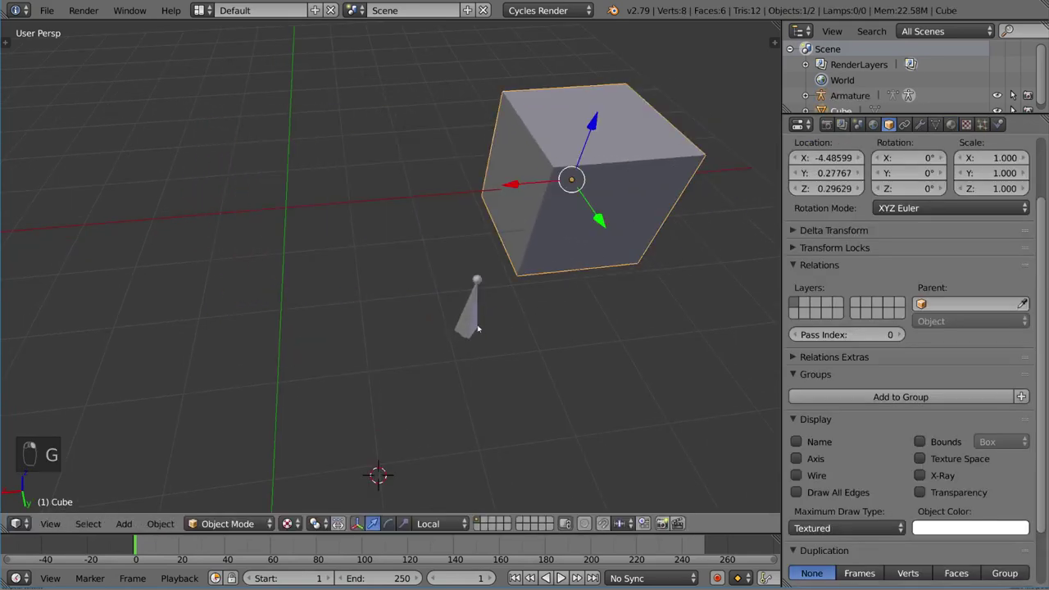
{"action": "right_click", "coordinate": [502, 282]}
{"action": "right_click", "coordinate": [550, 258]}
{"action": "key", "text": "g"}
{"action": "left_click", "coordinate": [317, 190]}
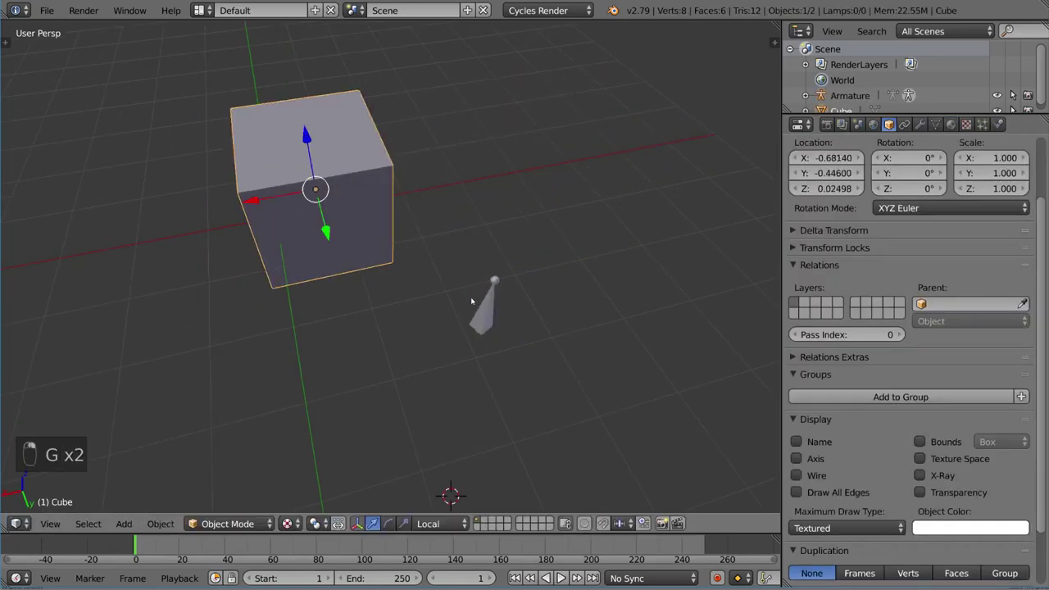
Set the Locked Track constraint's lock axis to Z and test it with cube moves from several viewpoints, cancelling each move.
{"action": "right_click", "coordinate": [495, 281]}
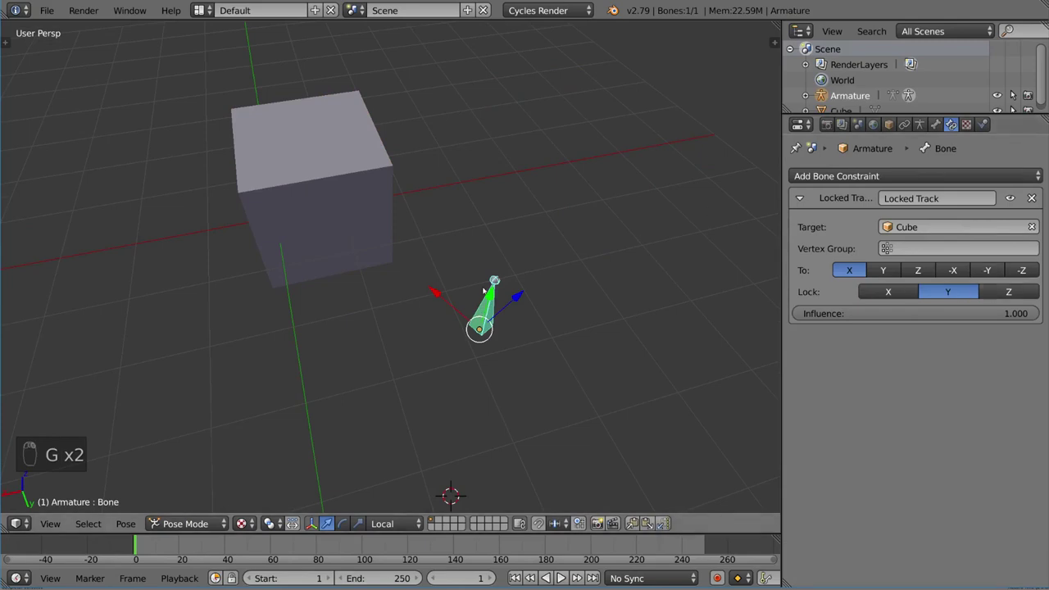
{"action": "middle_click_drag", "start_coordinate": [738, 300], "coordinate": [735, 267]}
{"action": "left_click", "coordinate": [1006, 291]}
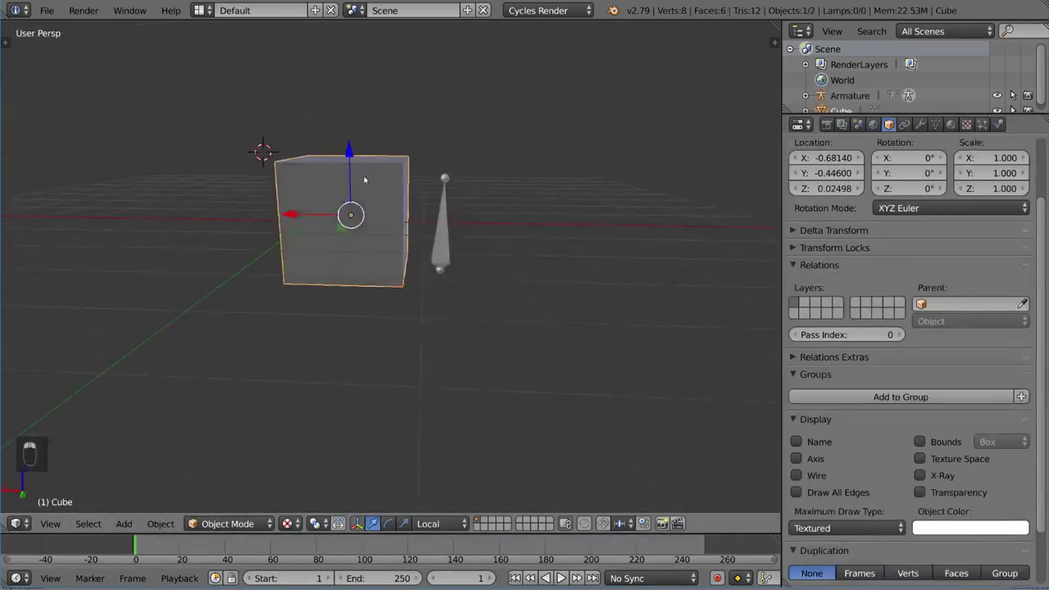
{"action": "key", "text": "g"}
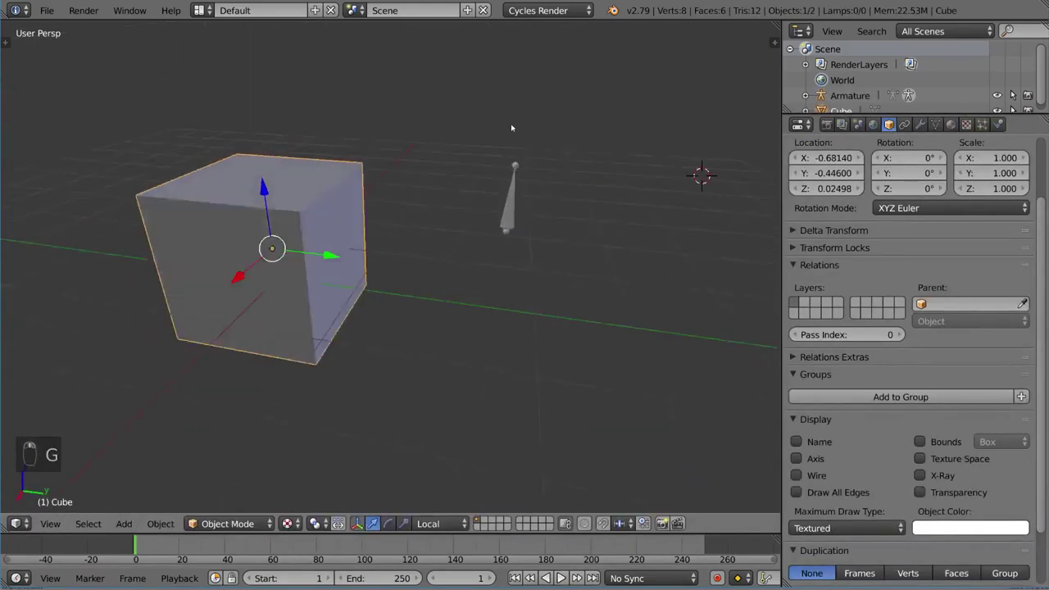
{"action": "key", "text": "g"}
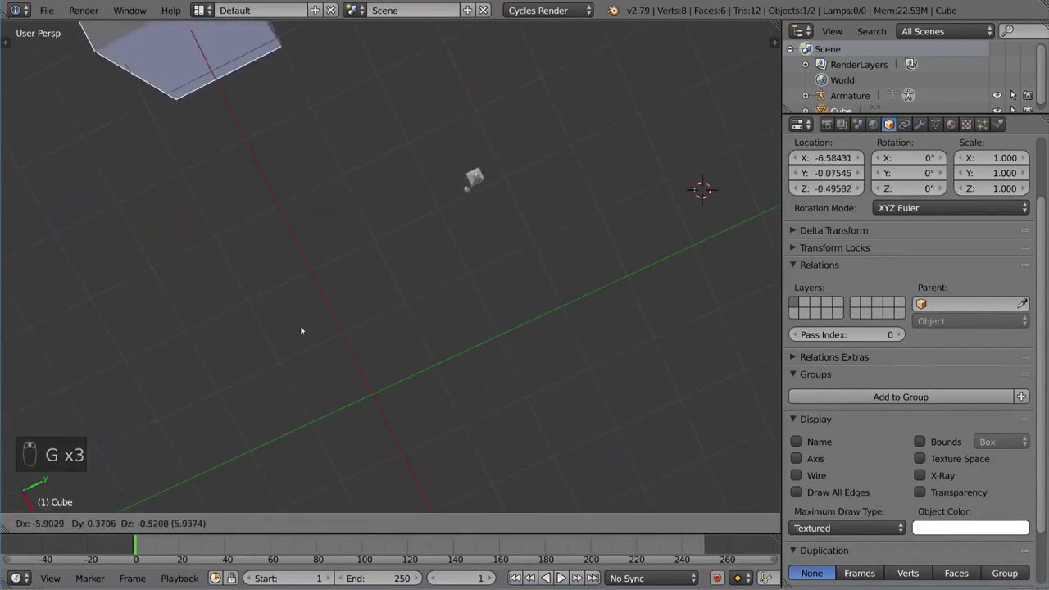
{"action": "left_click", "coordinate": [445, 311]}
{"action": "key", "text": "g"}
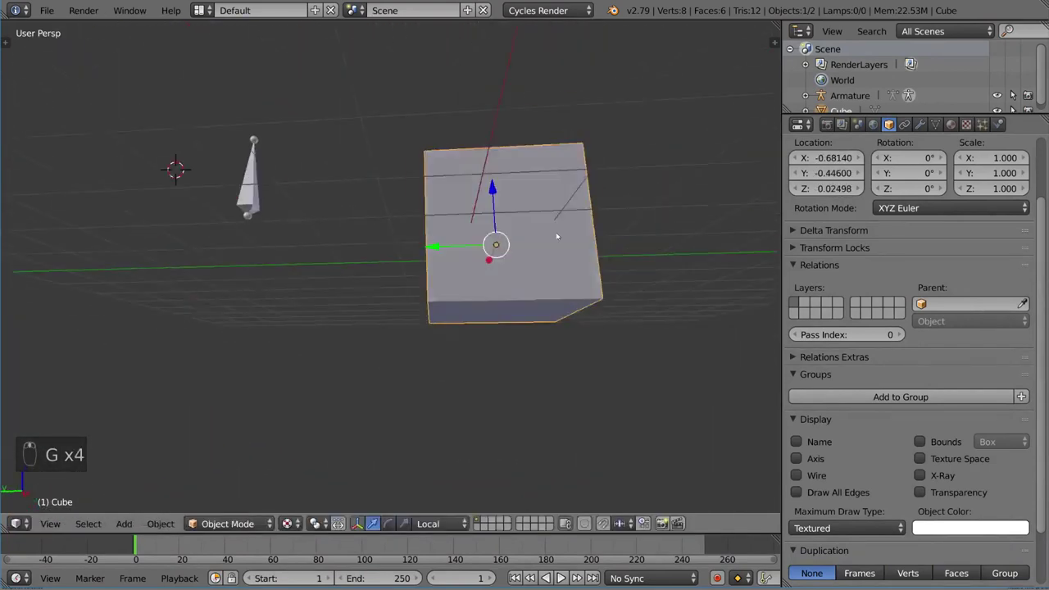
{"action": "key", "text": "g"}
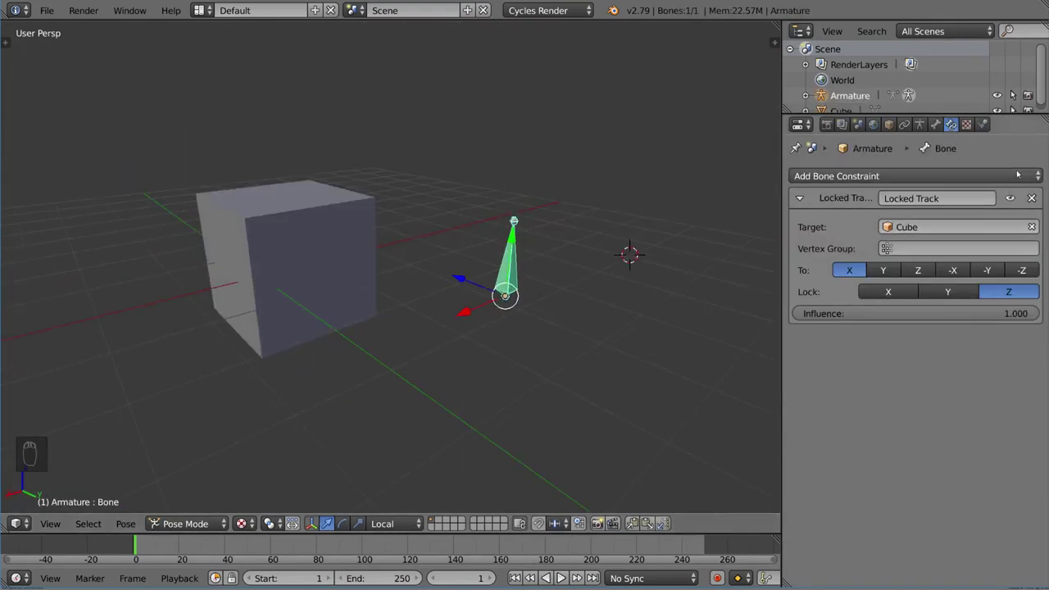
Replace the bone's Locked Track constraint with a Clamp To constraint and try to use the cube as its target.
{"action": "left_click", "coordinate": [1031, 198]}
{"action": "left_click", "coordinate": [1026, 178]}
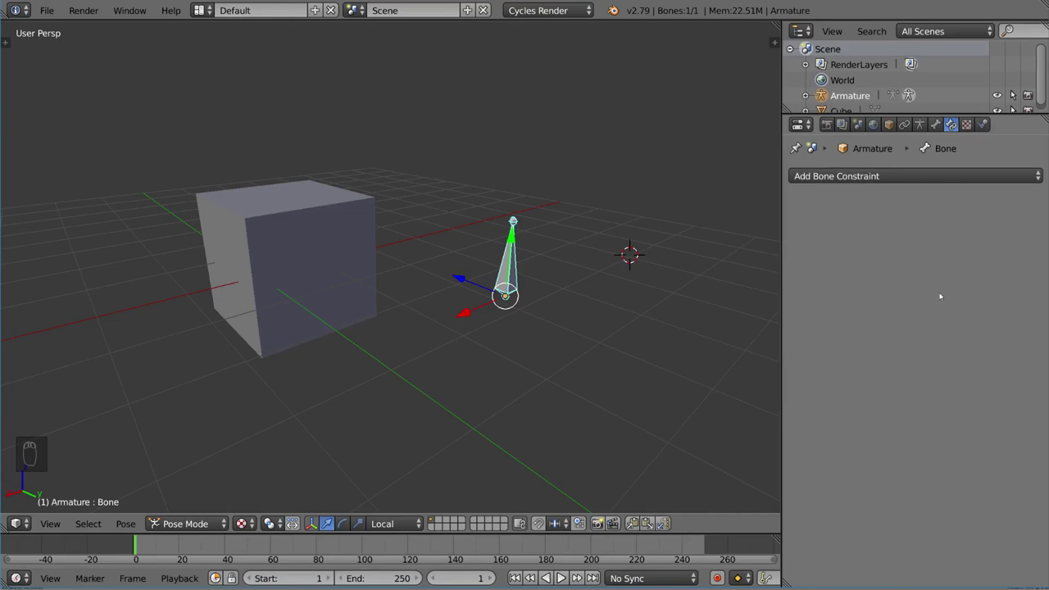
{"action": "left_click", "coordinate": [922, 180]}
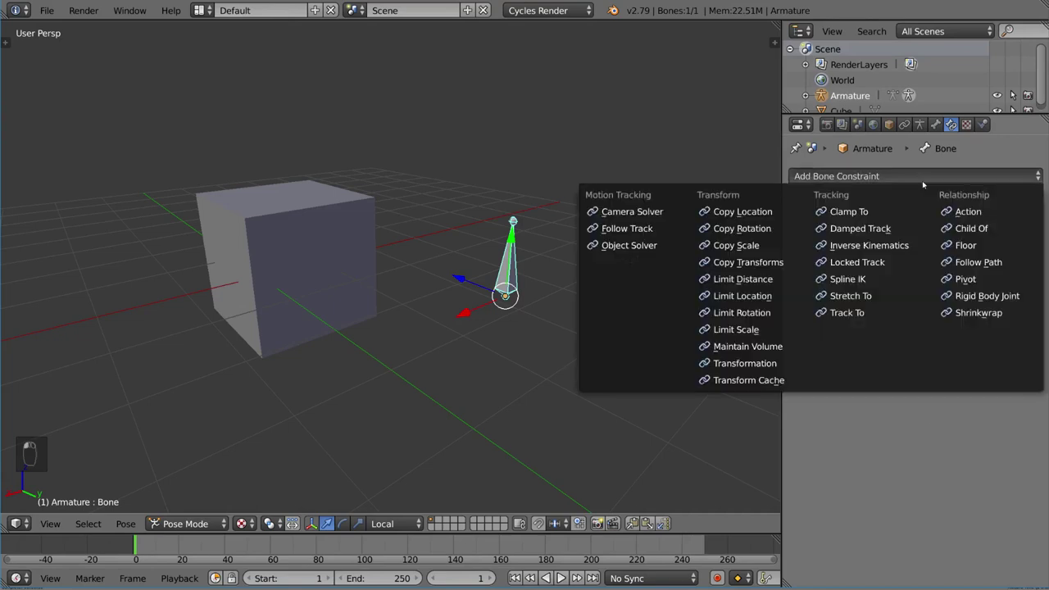
{"action": "left_click", "coordinate": [884, 213]}
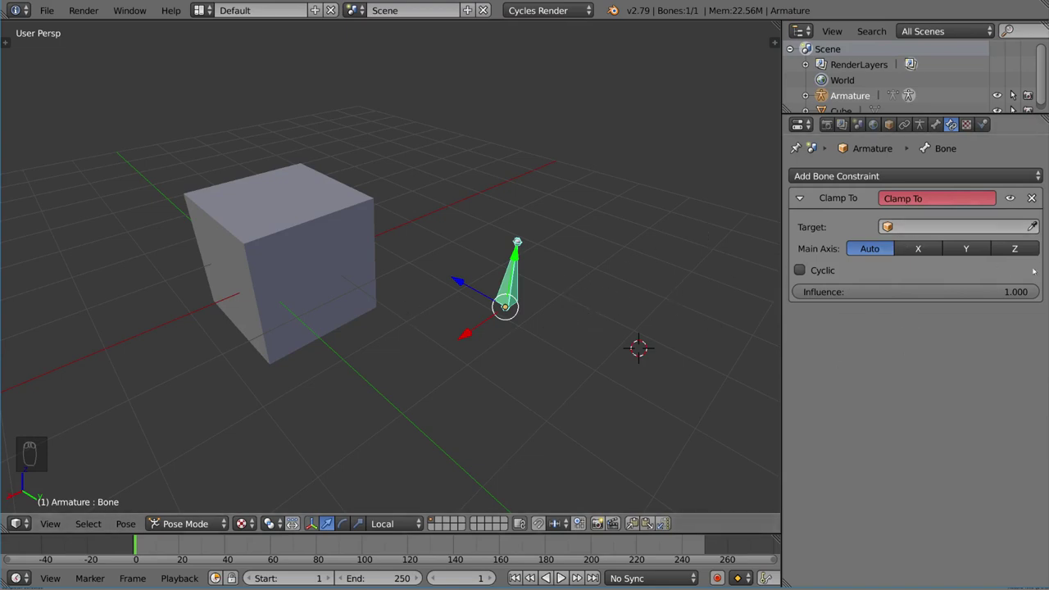
{"action": "left_click", "coordinate": [333, 238]}
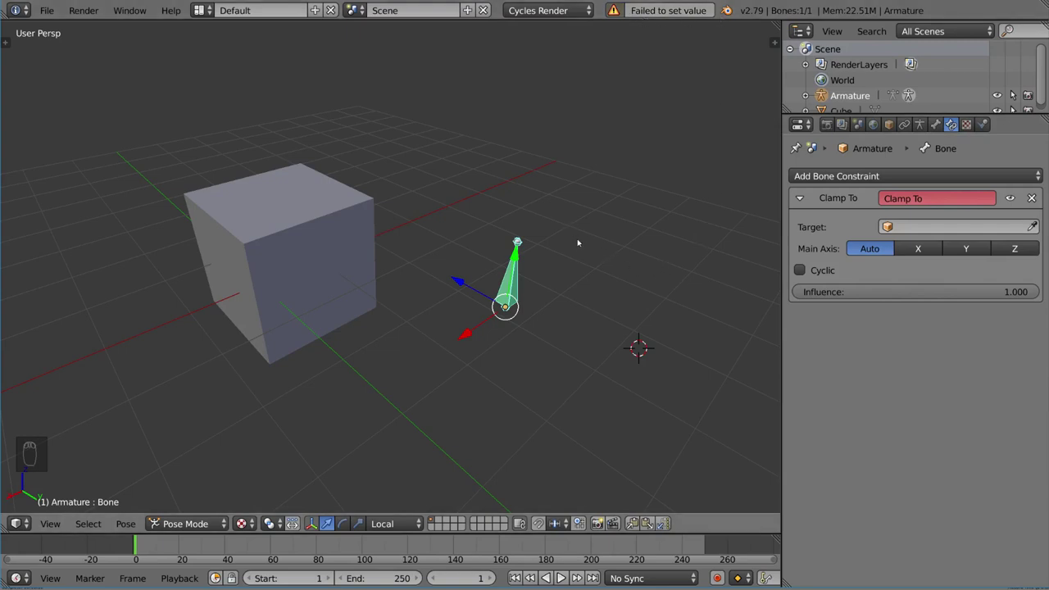
Add a Bezier curve to the scene and set it as the target of the bone's Clamp To constraint.
{"action": "key", "text": "shift+a"}
{"action": "mouse_move", "coordinate": [578, 266]}
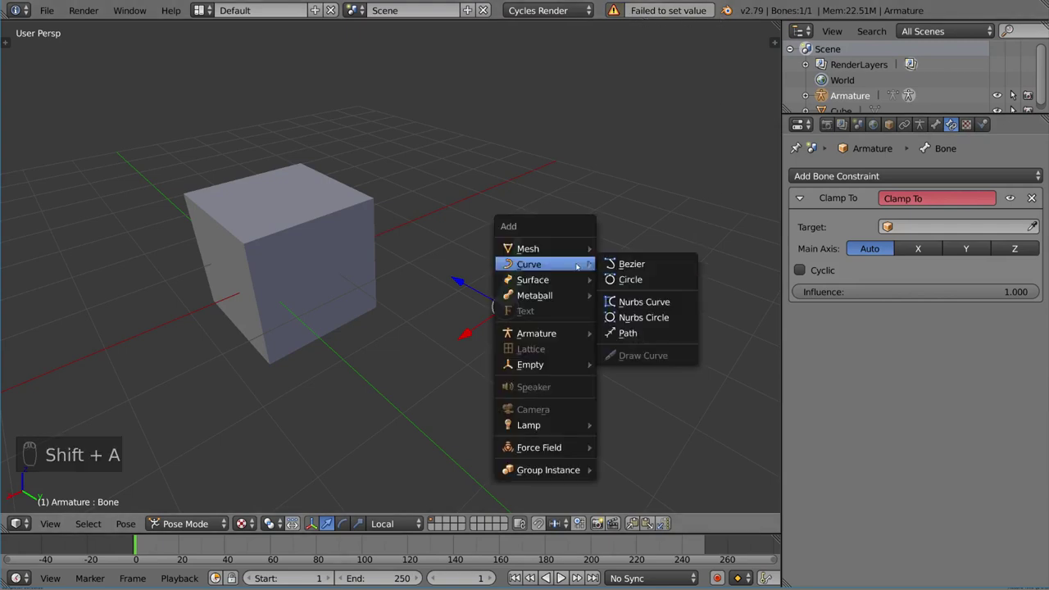
{"action": "left_click", "coordinate": [630, 264]}
{"action": "left_click", "coordinate": [512, 288]}
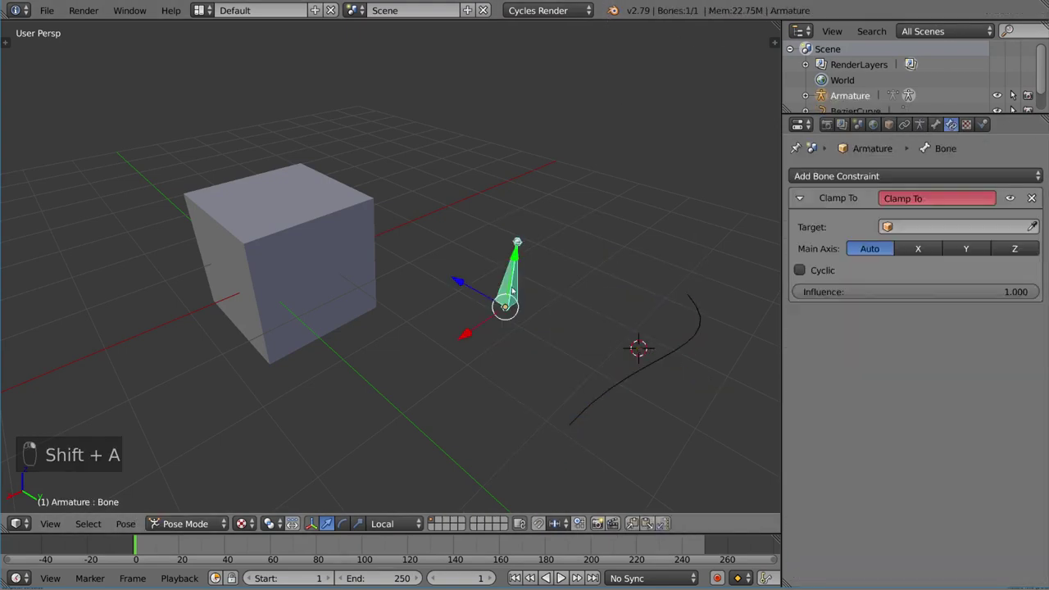
{"action": "left_click", "coordinate": [687, 342]}
Test the Clamp To constraint by moving the bone back and forth along the Bezier curve.
{"action": "middle_click_drag", "start_coordinate": [704, 319], "coordinate": [680, 303]}
{"action": "key", "text": "g"}
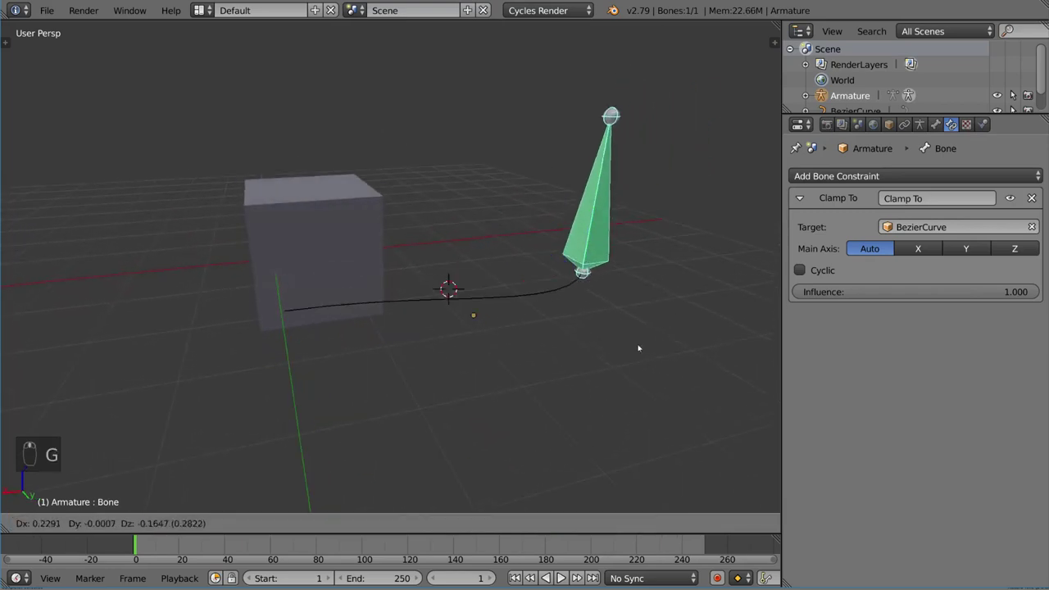
{"action": "left_click", "coordinate": [664, 340]}
{"action": "middle_click_drag", "start_coordinate": [665, 339], "coordinate": [670, 375]}
{"action": "key", "text": "g"}
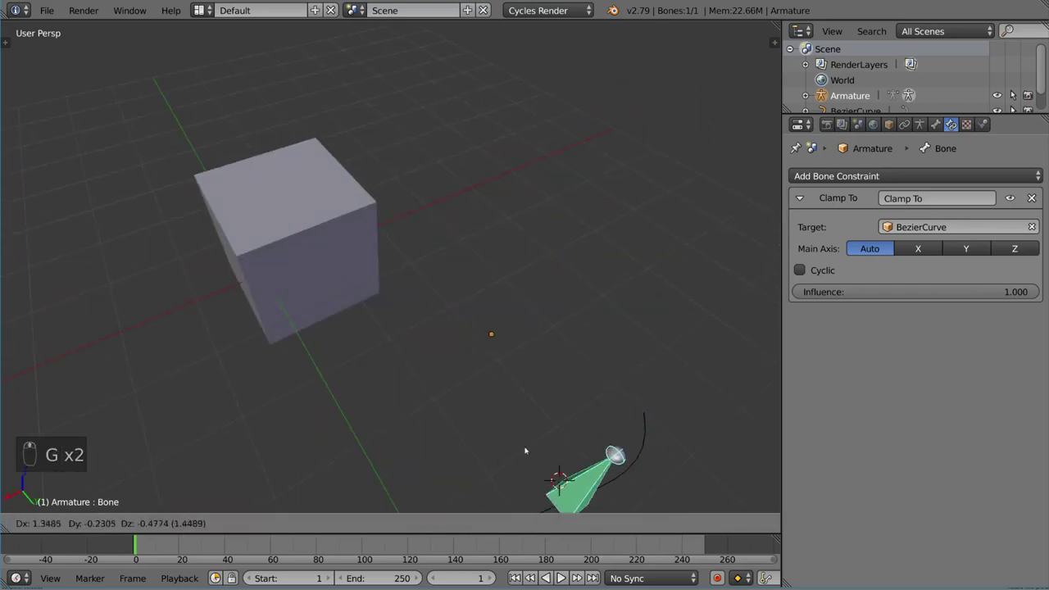
{"action": "left_click", "coordinate": [614, 400]}
{"action": "middle_click_drag", "start_coordinate": [614, 400], "coordinate": [586, 328], "text": "shift"}
{"action": "key", "text": "g"}
{"action": "left_click", "coordinate": [574, 361]}
{"action": "key", "text": "g"}
{"action": "left_click", "coordinate": [623, 344]}
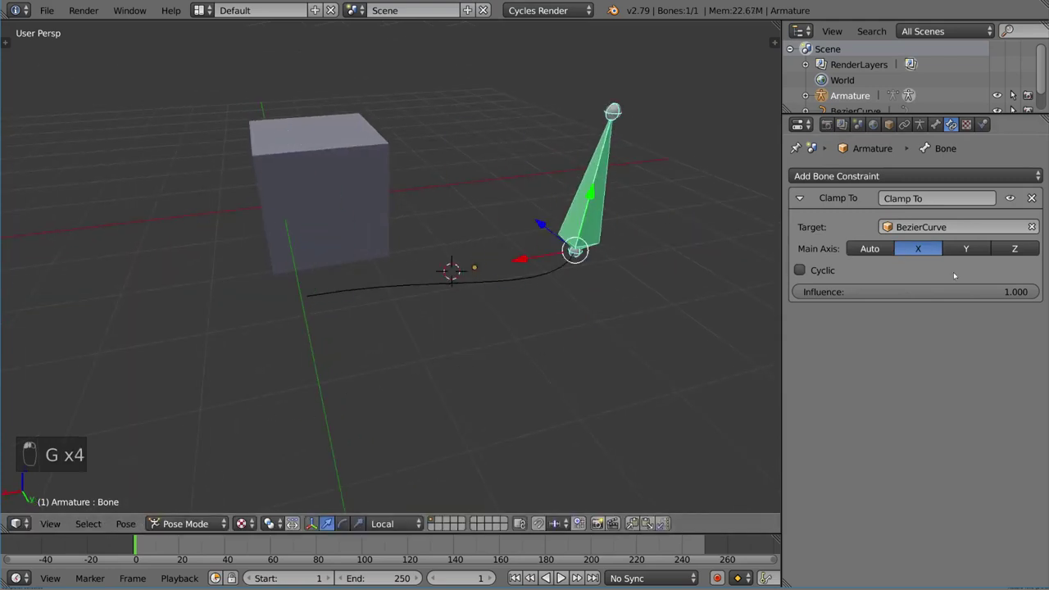
Set the Clamp To constraint's main axis to Auto and test it by moving the bone, cancelling each move.
{"action": "left_click", "coordinate": [870, 250]}
{"action": "middle_click_drag", "start_coordinate": [586, 358], "coordinate": [532, 337]}
{"action": "key", "text": "g"}
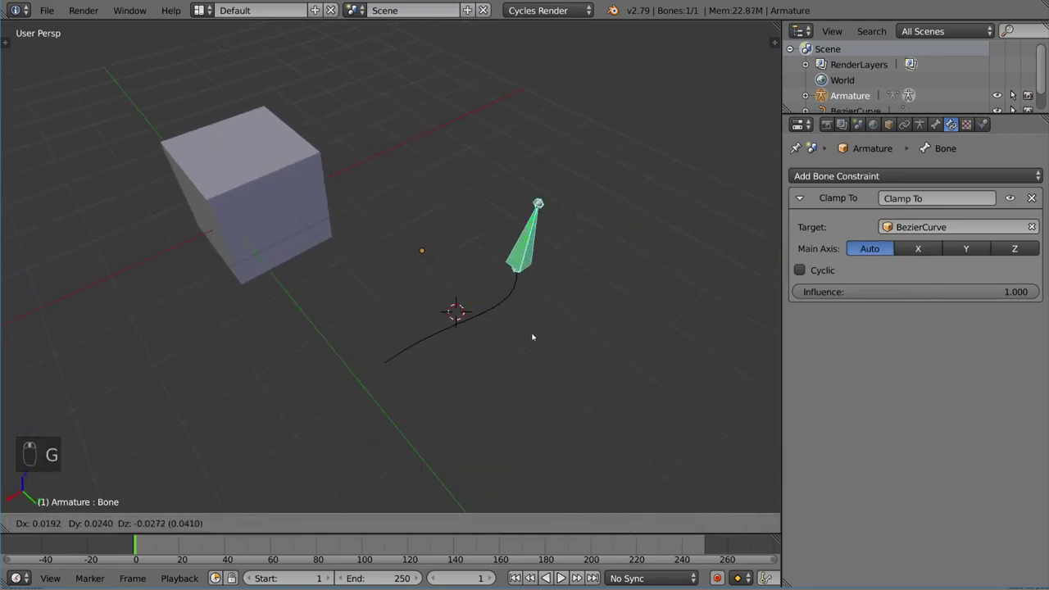
{"action": "right_click", "coordinate": [412, 370]}
{"action": "middle_click_drag", "start_coordinate": [413, 370], "coordinate": [509, 270]}
{"action": "key", "text": "g"}
{"action": "right_click", "coordinate": [558, 344]}
Open the list of constraints that can be added to the bone.
{"action": "left_click", "coordinate": [944, 176]}
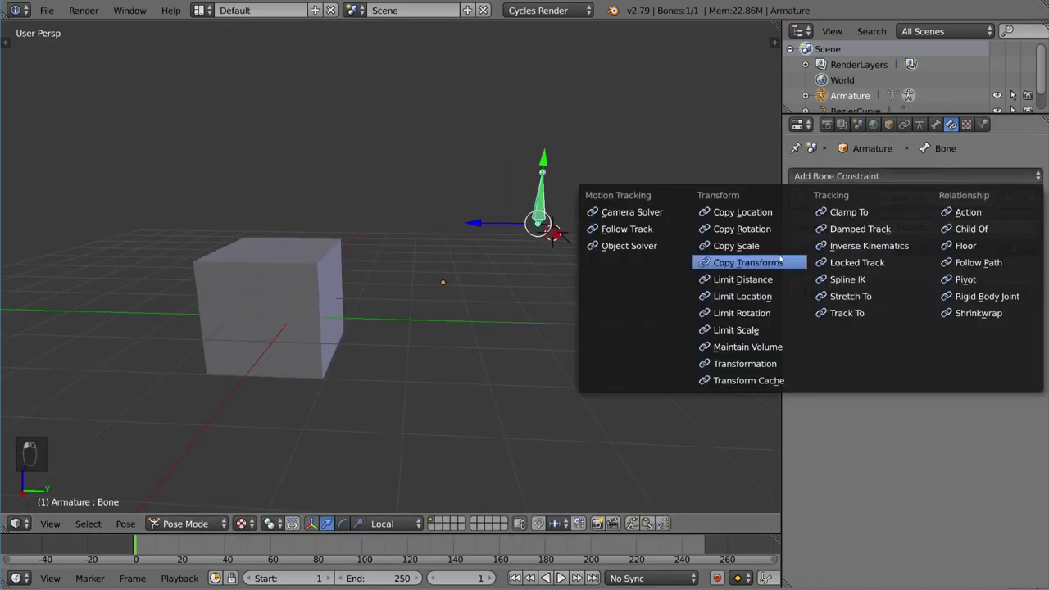